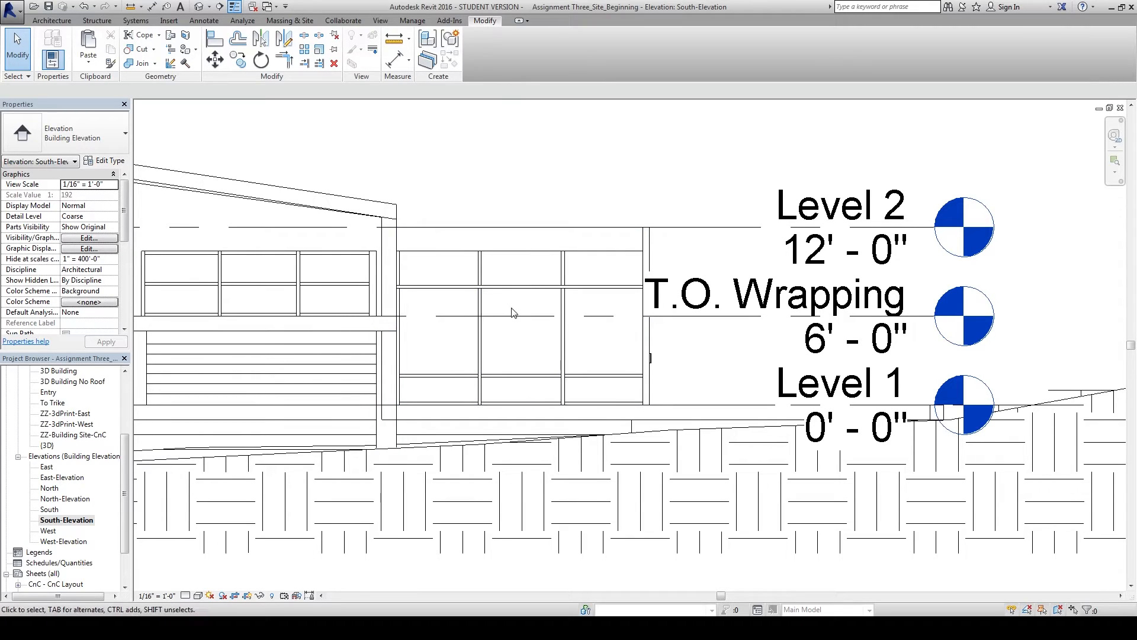
pyautogui.moveTo(511, 314); pyautogui.dragTo(560, 319, button='middle')
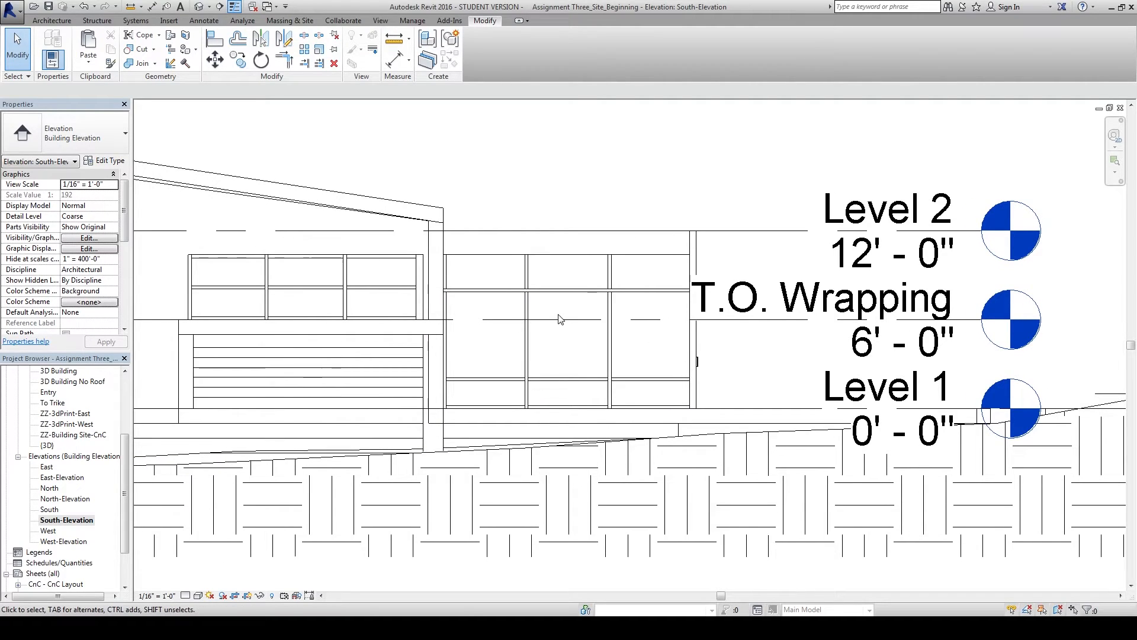
pyautogui.scroll(1, 579, 313)
pyautogui.moveTo(580, 311); pyautogui.dragTo(623, 308, button='middle')
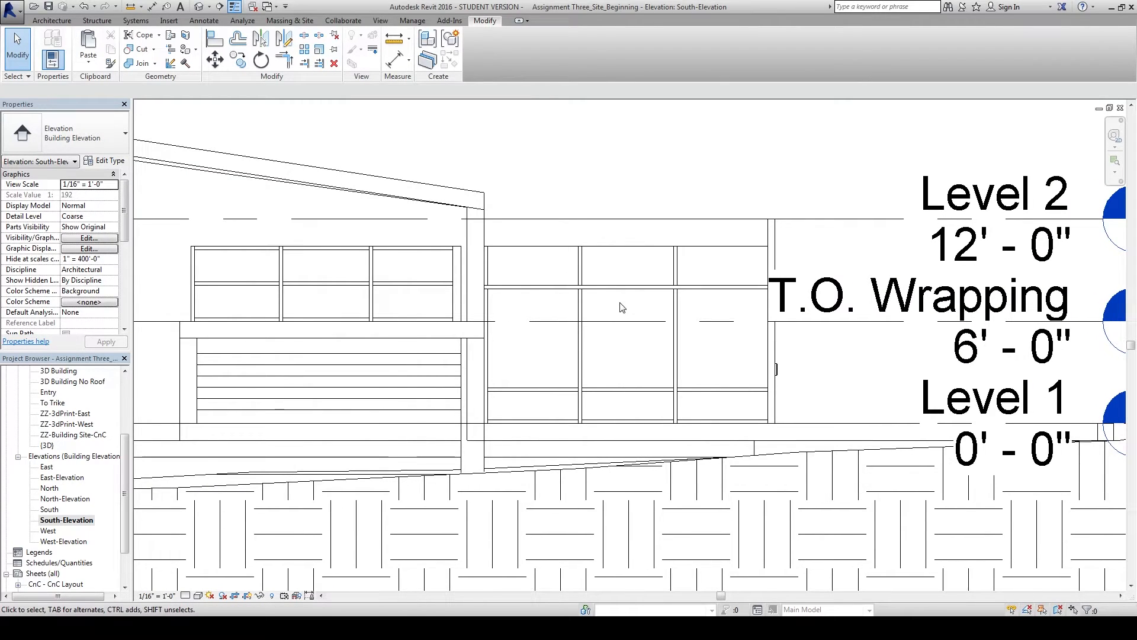
pyautogui.scroll(-1, 621, 307)
pyautogui.moveTo(621, 308); pyautogui.dragTo(628, 300, button='middle')
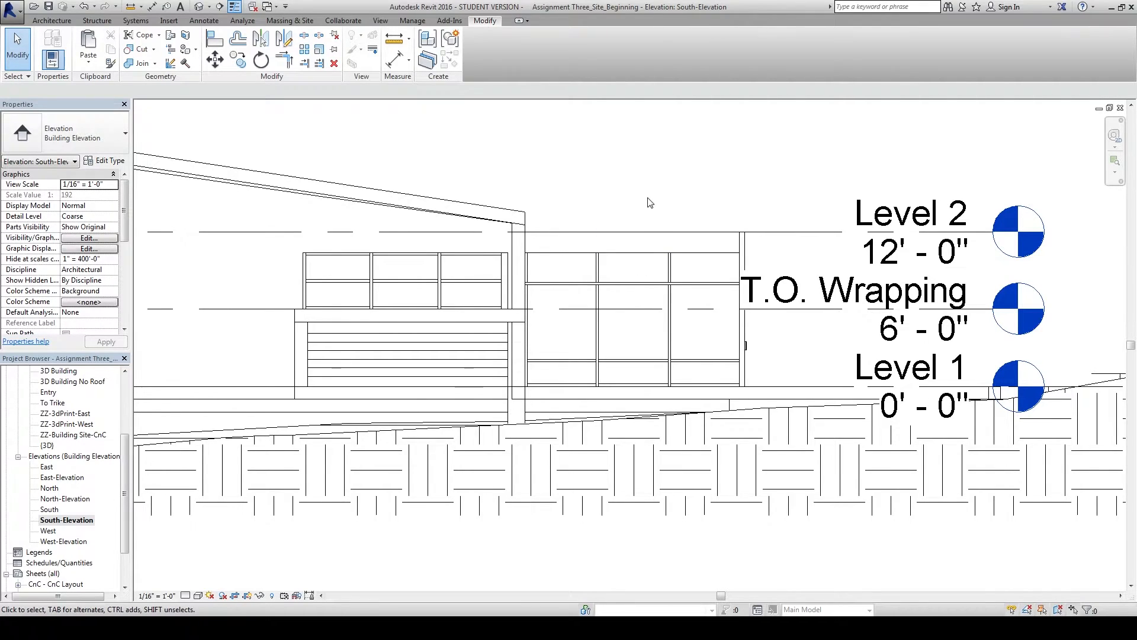
pyautogui.moveTo(649, 202); pyautogui.dragTo(684, 197, button='middle')
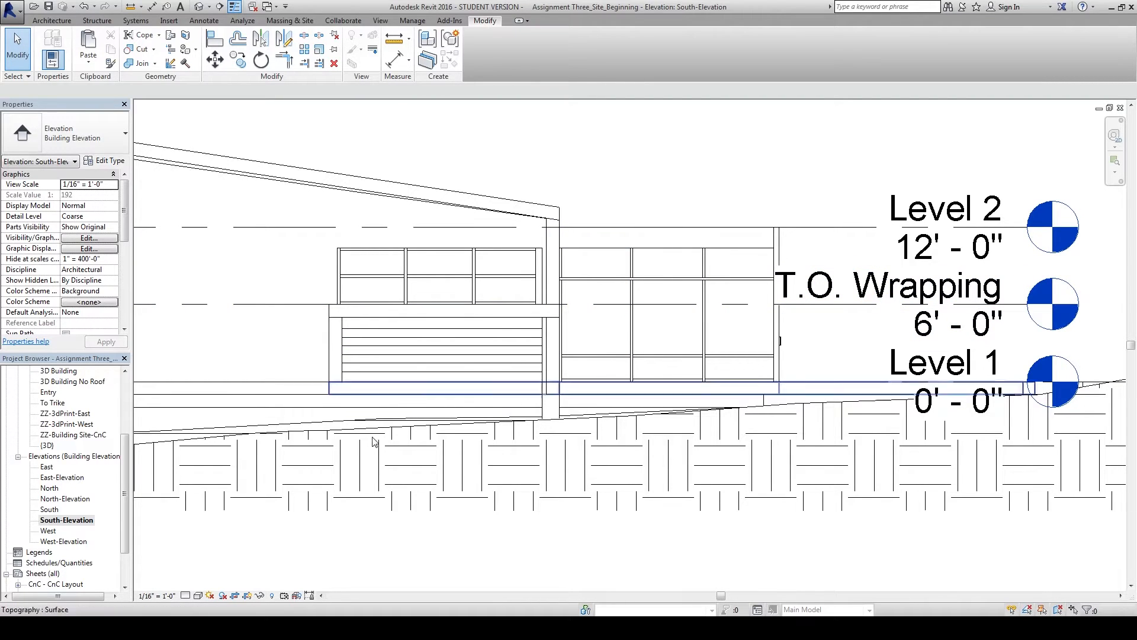
pyautogui.moveTo(554, 158); pyautogui.dragTo(564, 165, button='middle')
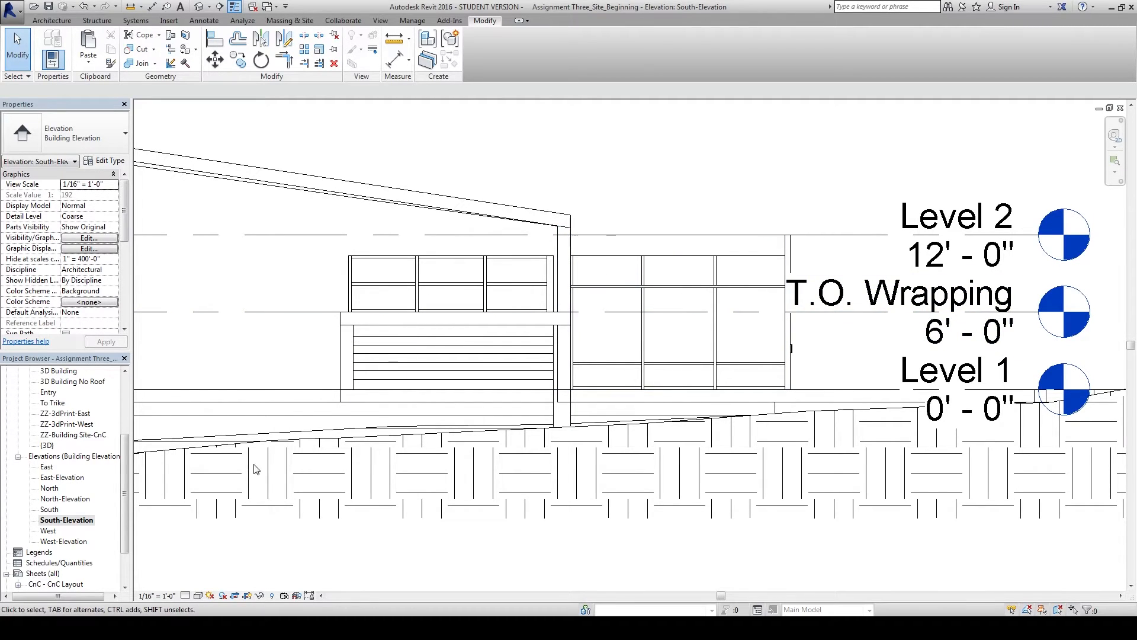
# Open the default {3D} view of the project.
pyautogui.moveTo(127, 478); pyautogui.dragTo(127, 468)
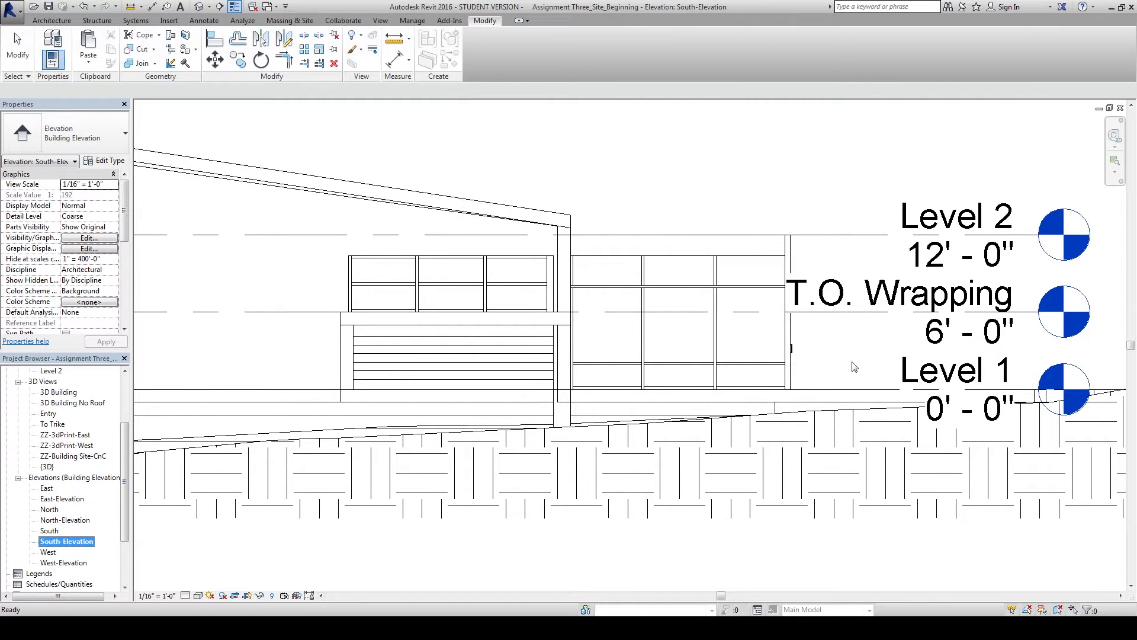
pyautogui.moveTo(126, 468); pyautogui.dragTo(133, 410)
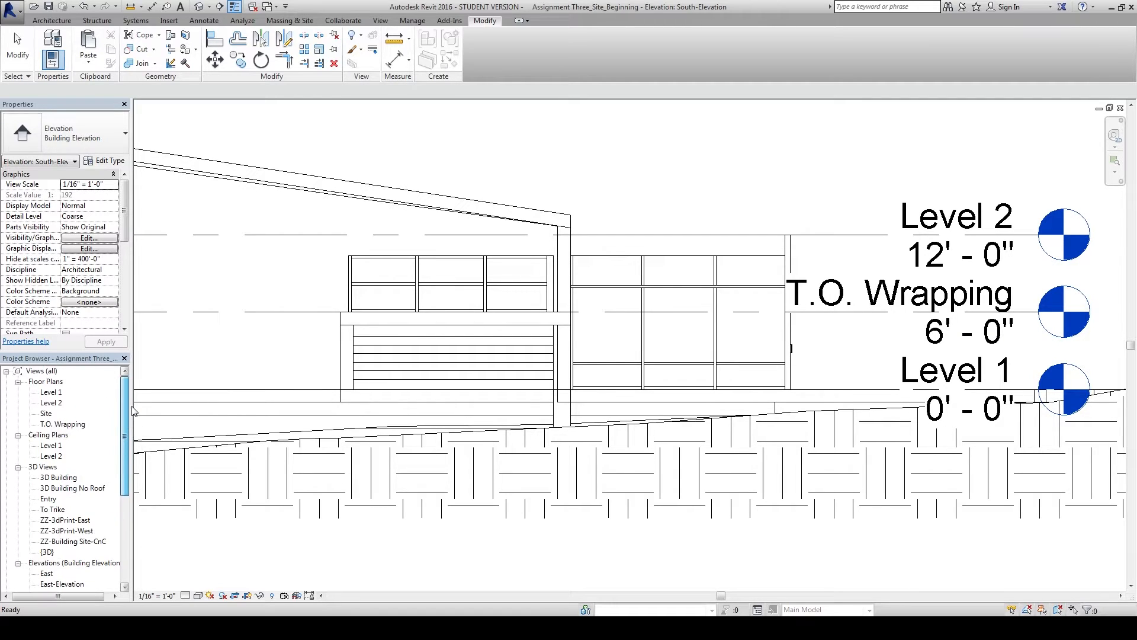
pyautogui.doubleClick(47, 552)
pyautogui.keyDown('shift'); pyautogui.moveTo(742, 365); pyautogui.dragTo(610, 424, button='middle'); pyautogui.keyUp('shift')
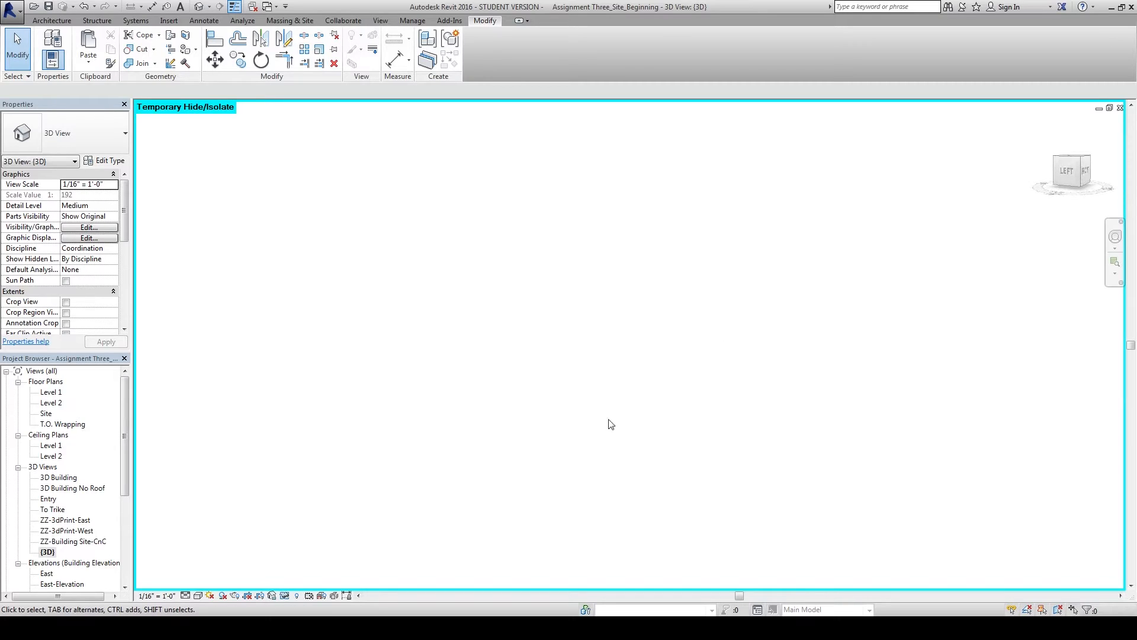
# Reset the temporary hide/isolate in the 3D view and save the project when reminded.
pyautogui.click(283, 595)
pyautogui.click(295, 585)
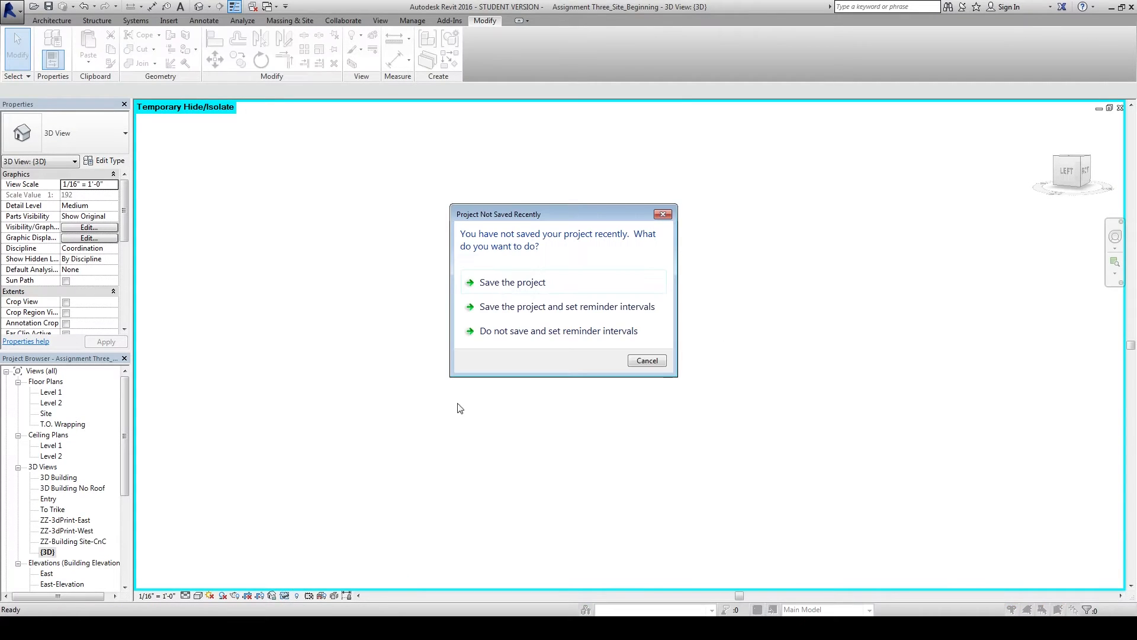
pyautogui.click(531, 279)
# Temporarily isolate the three-bay curtain wall at the front end of the building, next to the double-door facade.
pyautogui.moveTo(583, 290); pyautogui.dragTo(589, 482, button='middle')
pyautogui.scroll(-3, 592, 355)
pyautogui.scroll(5, 592, 474)
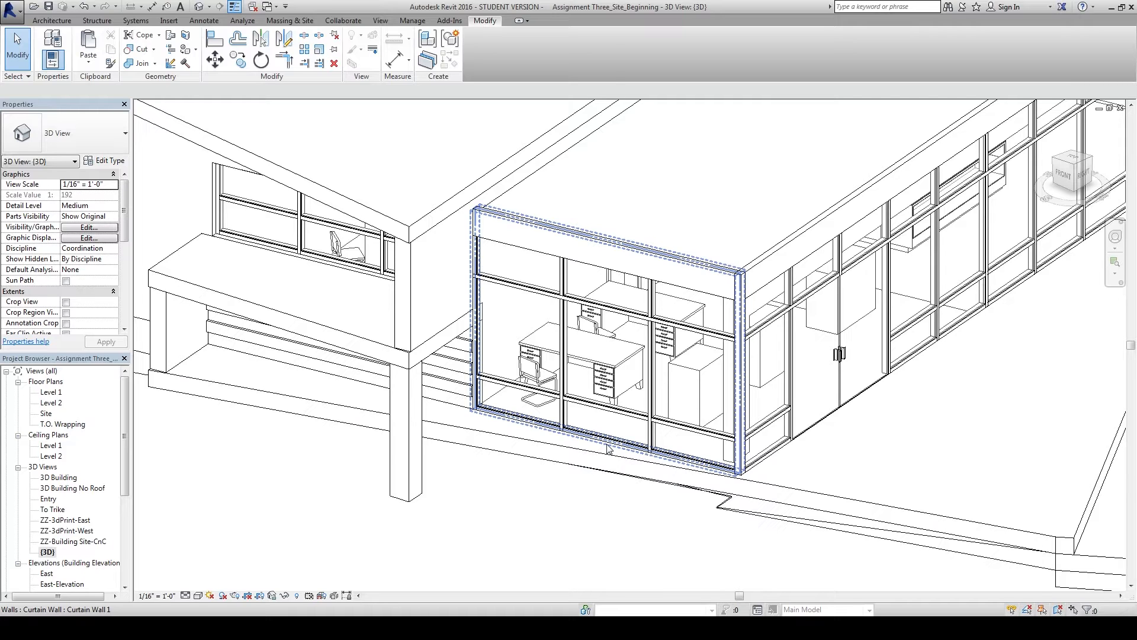
pyautogui.click(608, 447)
pyautogui.moveTo(582, 490); pyautogui.dragTo(519, 499, button='middle')
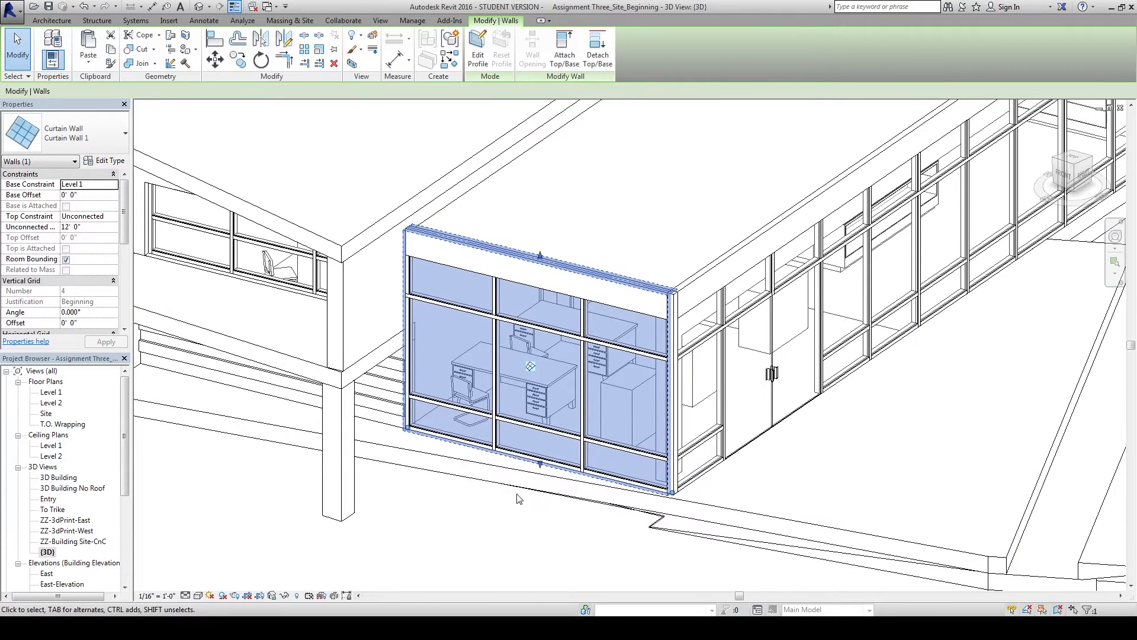
pyautogui.click(285, 595)
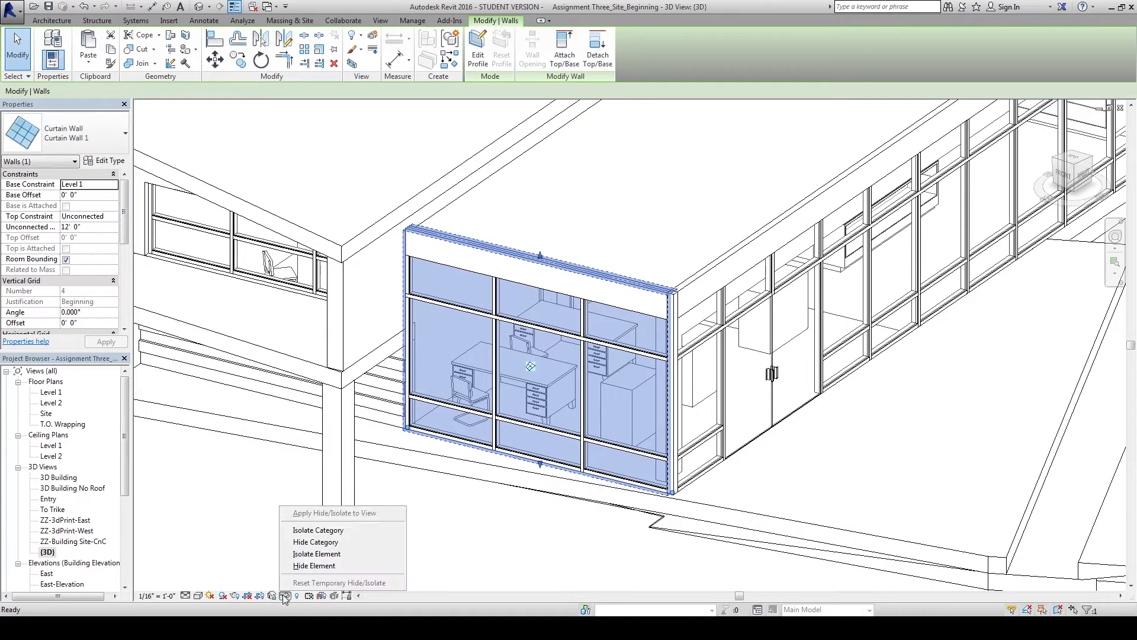
pyautogui.click(317, 553)
# Edit the type of the upper horizontal 2.5" x 5" rectangular mullion, setting its width on side 2 and side 1 to 3".
pyautogui.keyDown('shift'); pyautogui.moveTo(382, 526); pyautogui.dragTo(447, 499, button='middle'); pyautogui.keyUp('shift')
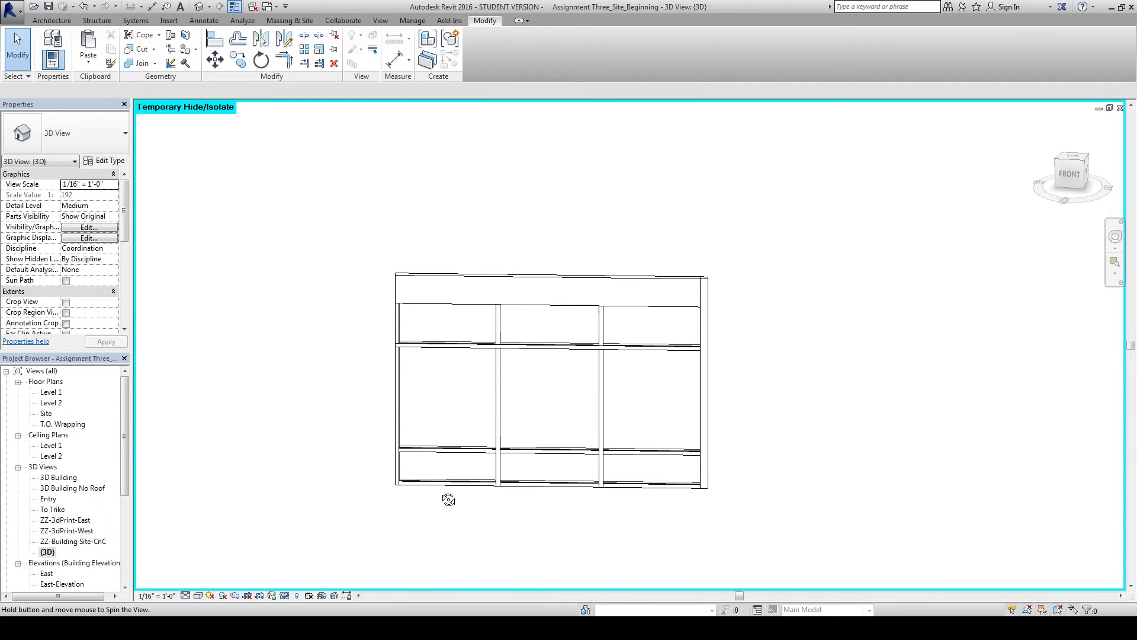
pyautogui.scroll(1, 588, 413)
pyautogui.moveTo(571, 453); pyautogui.dragTo(591, 421, button='middle')
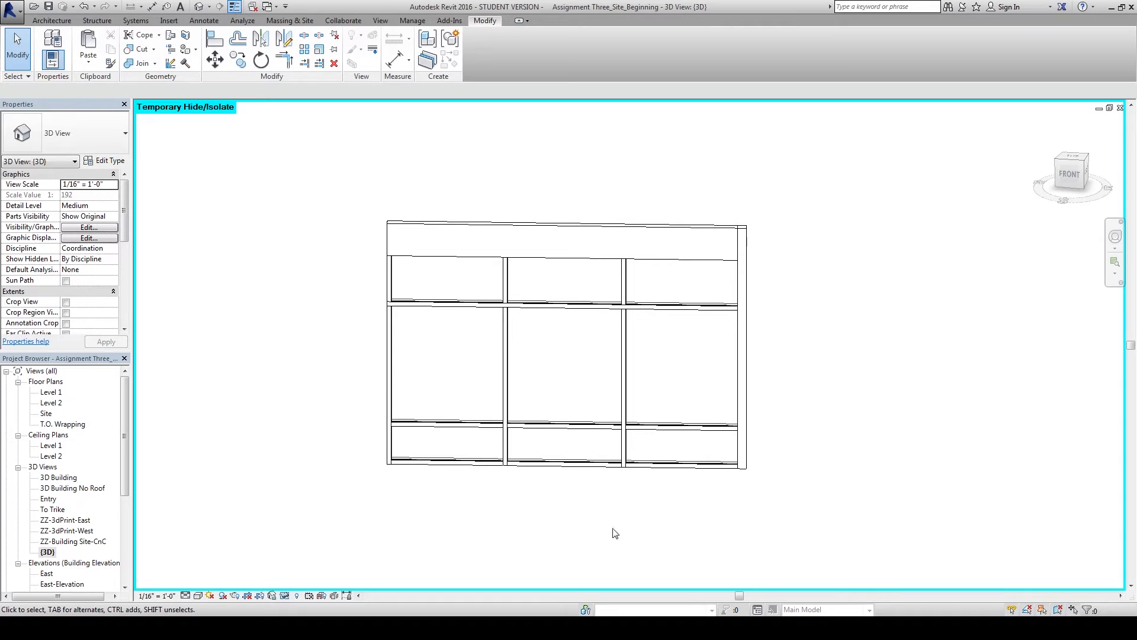
pyautogui.click(437, 310)
pyautogui.click(367, 317)
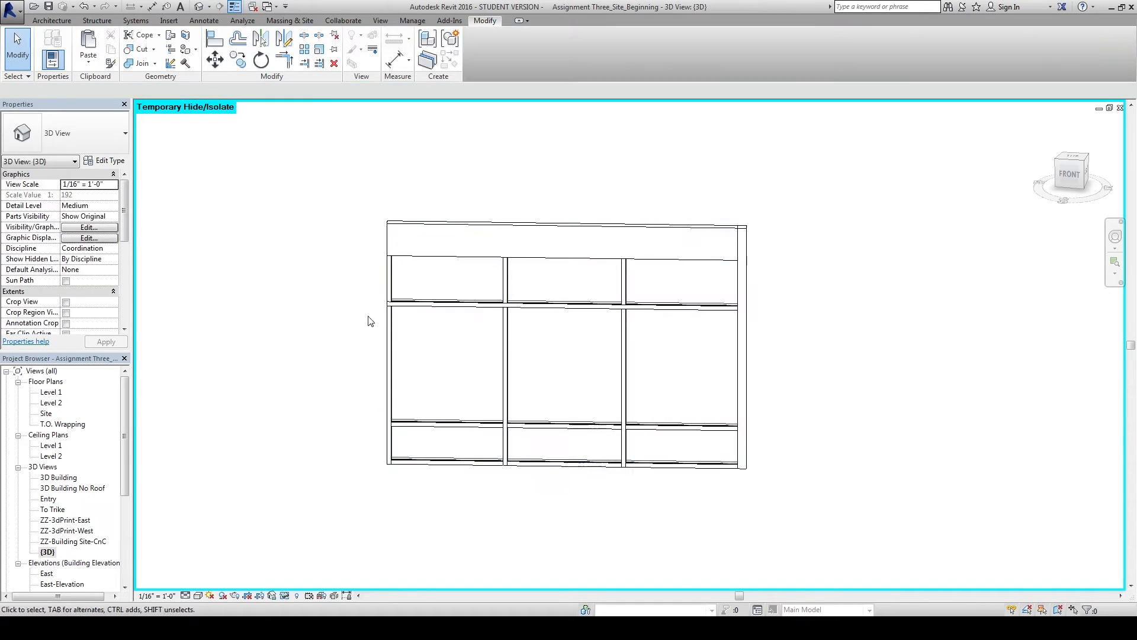
pyautogui.click(424, 305)
pyautogui.click(101, 162)
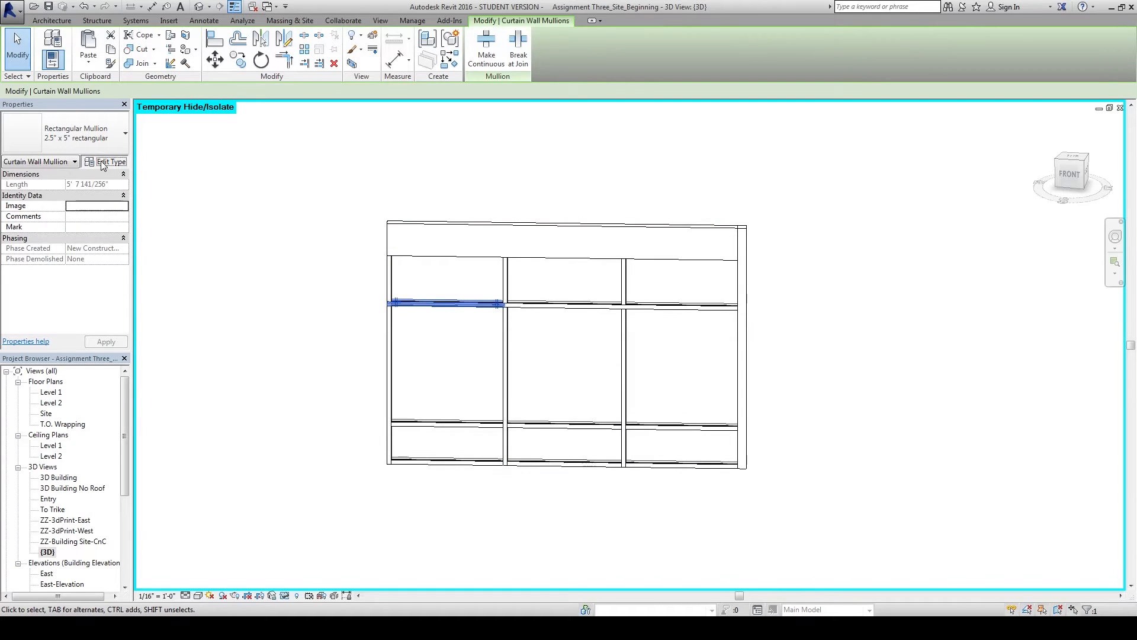
pyautogui.click(492, 413)
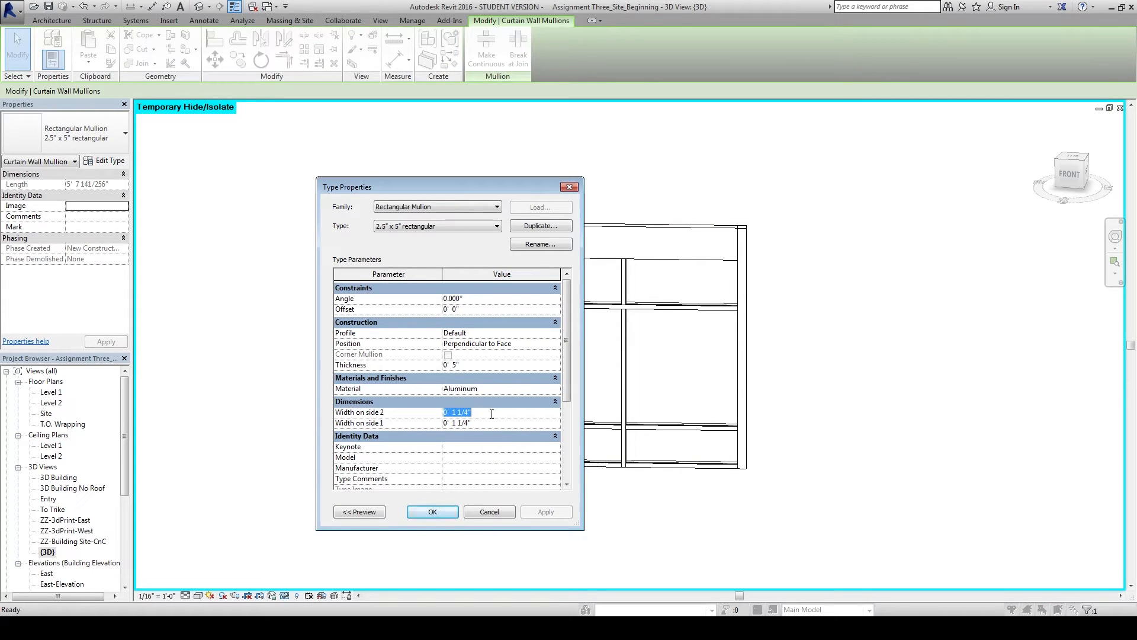
pyautogui.write('3')
pyautogui.click(493, 423)
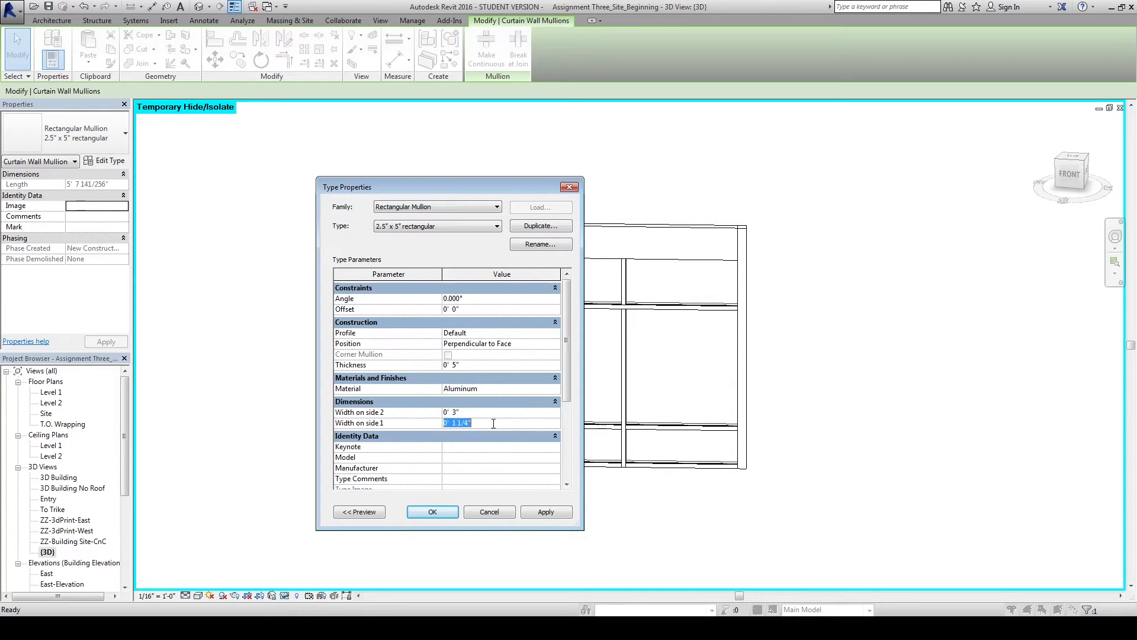
pyautogui.write('3')
# Set the rectangular mullion type's thickness to 8" and apply the type changes.
pyautogui.click(485, 364)
pyautogui.write("0'  8")
pyautogui.press('Return')
pyautogui.click(432, 513)
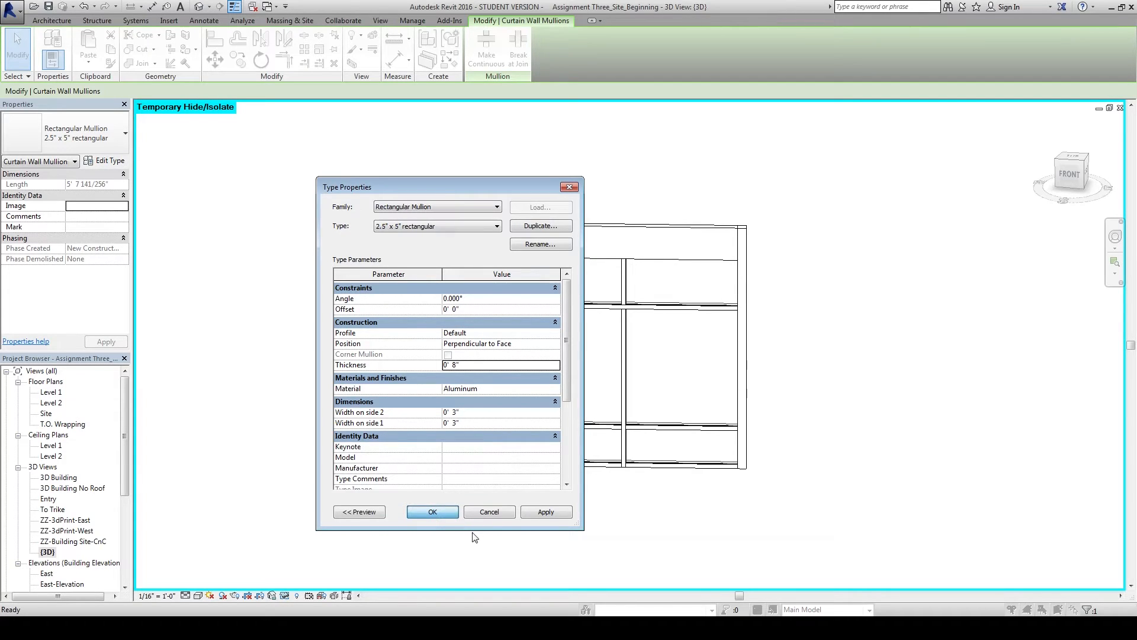
# Open the type properties of the 5" x 5" Quad Corner mullion at the wall's corner and go to its depth parameters.
pyautogui.keyDown('shift'); pyautogui.moveTo(573, 520); pyautogui.dragTo(442, 518, button='middle'); pyautogui.keyUp('shift')
pyautogui.scroll(1, 533, 517)
pyautogui.scroll(3, 645, 477)
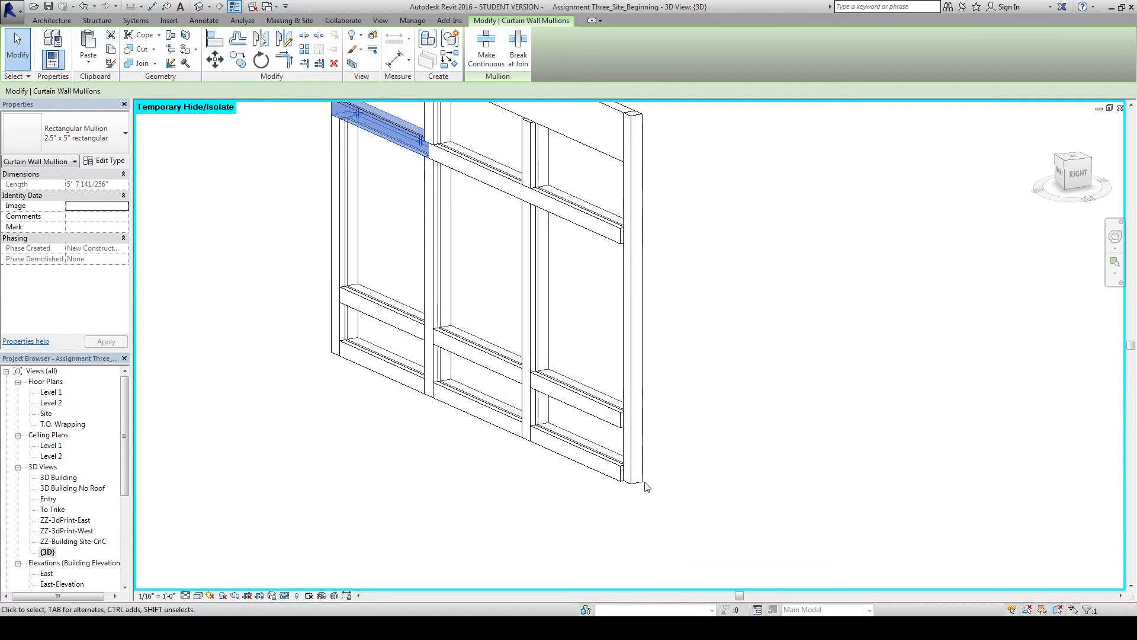
pyautogui.click(638, 487)
pyautogui.keyDown('shift'); pyautogui.moveTo(557, 536); pyautogui.dragTo(517, 521, button='middle'); pyautogui.keyUp('shift')
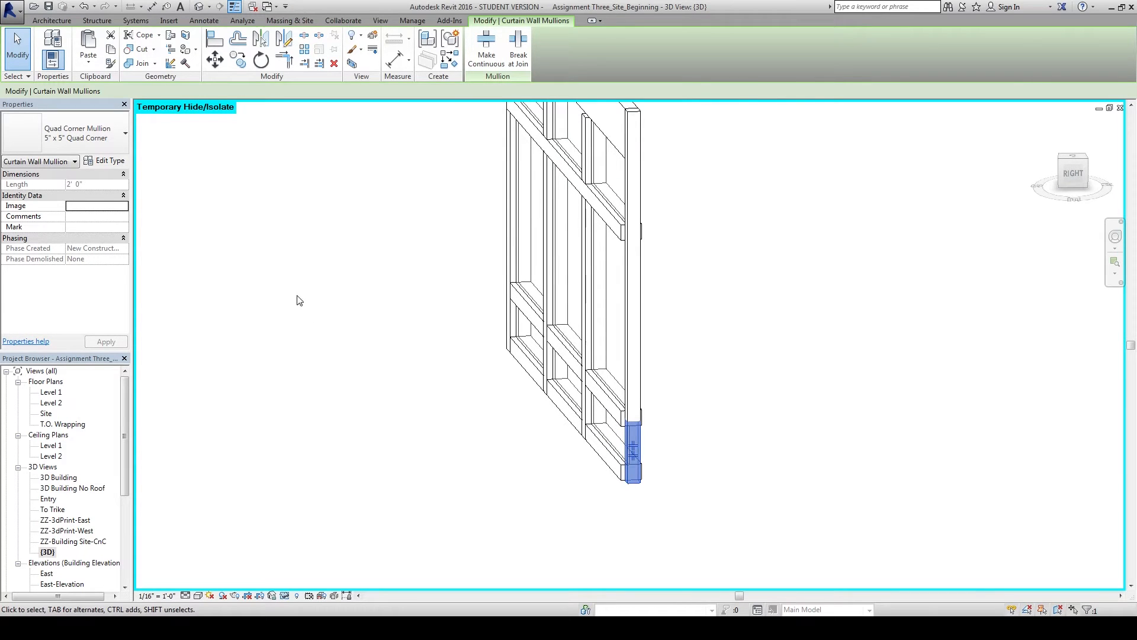
pyautogui.click(105, 160)
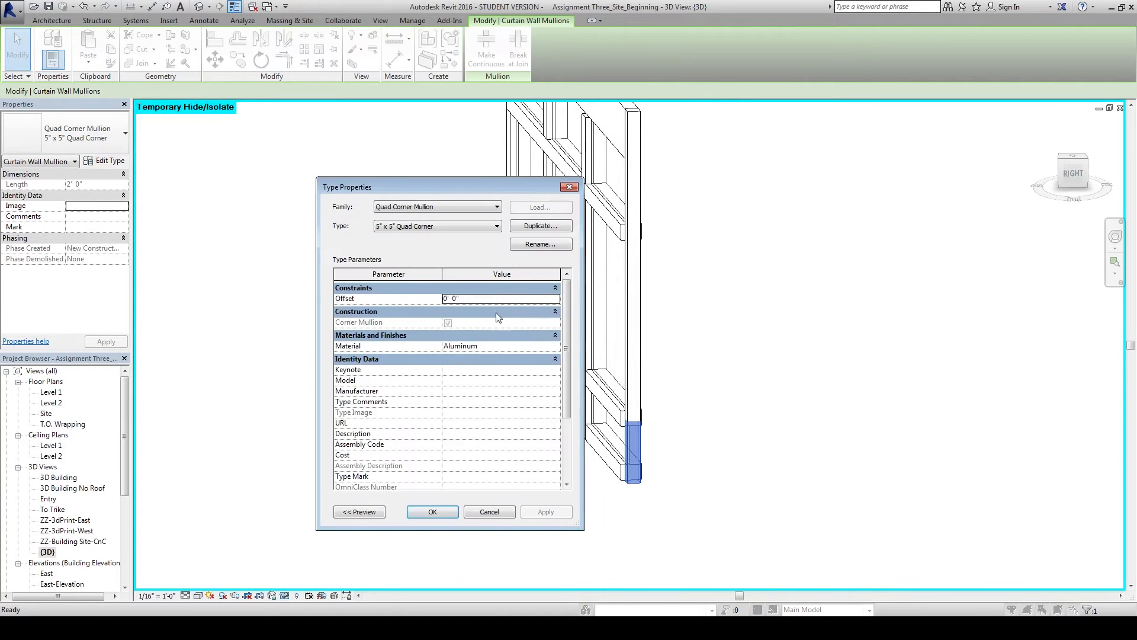
pyautogui.moveTo(569, 347); pyautogui.dragTo(545, 441)
pyautogui.click(497, 462)
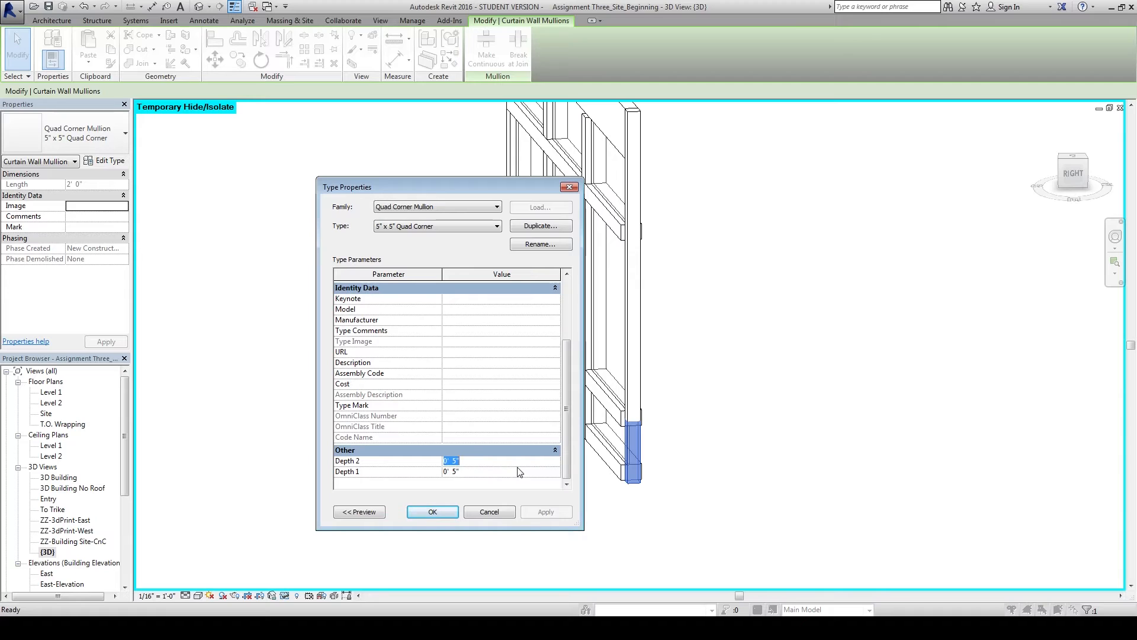
pyautogui.write('0 4')
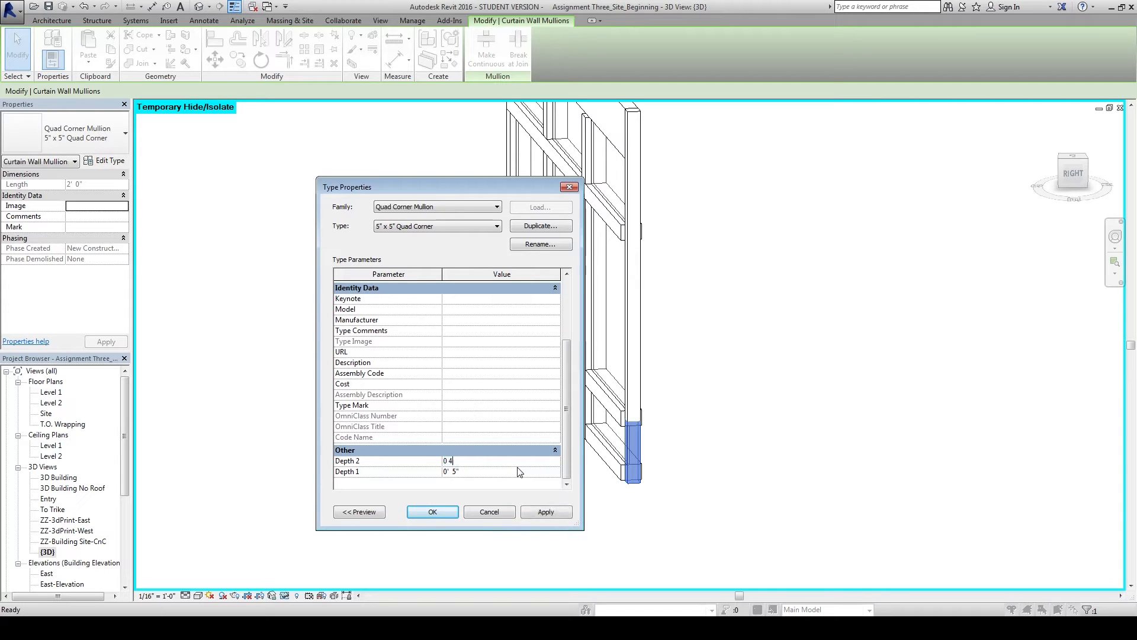
pyautogui.click(517, 474)
pyautogui.write('0')
# Set Depth 2 and Depth 1 of the quad corner mullion type to 8" and apply the change.
pyautogui.click(425, 464)
pyautogui.write('8')
pyautogui.click(483, 472)
pyautogui.write('8')
pyautogui.click(433, 512)
pyautogui.keyDown('shift'); pyautogui.moveTo(443, 531); pyautogui.dragTo(585, 528, button='middle'); pyautogui.keyUp('shift')
pyautogui.click(586, 527)
# Set the thickness of the Top Edge Mullion type along the wall's top to 8" and apply it.
pyautogui.scroll(-3, 472, 526)
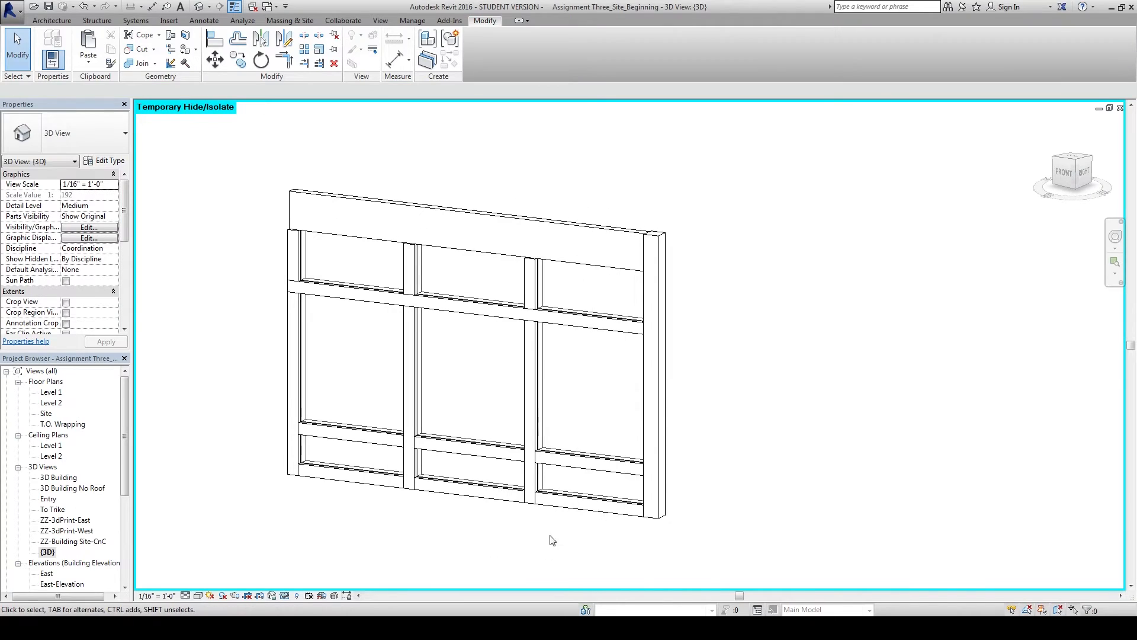
pyautogui.click(589, 268)
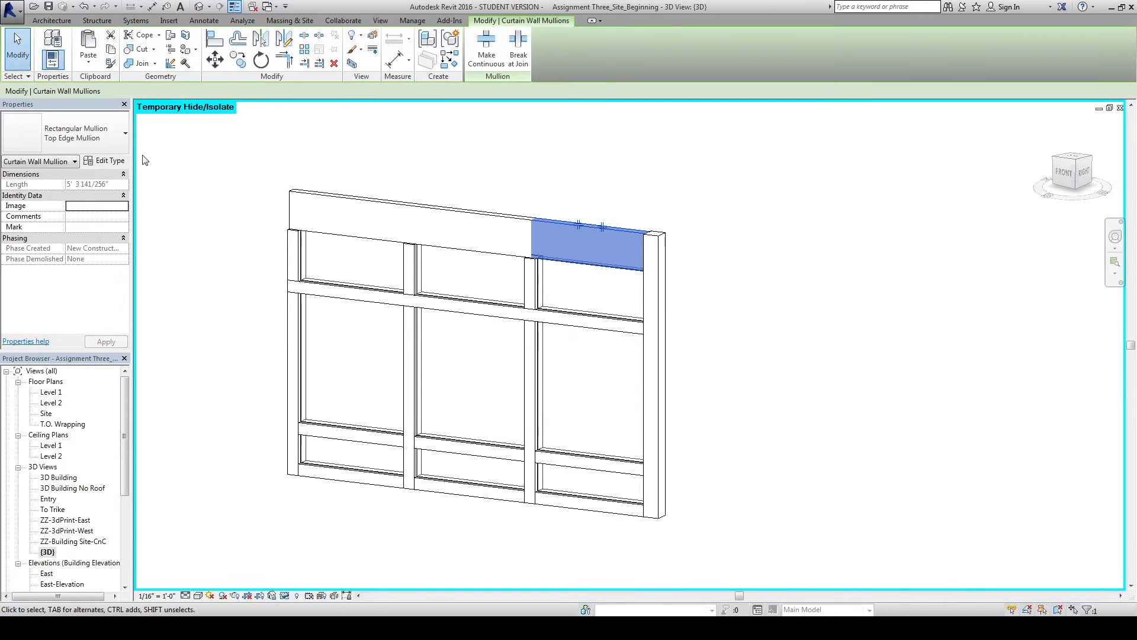
pyautogui.click(111, 161)
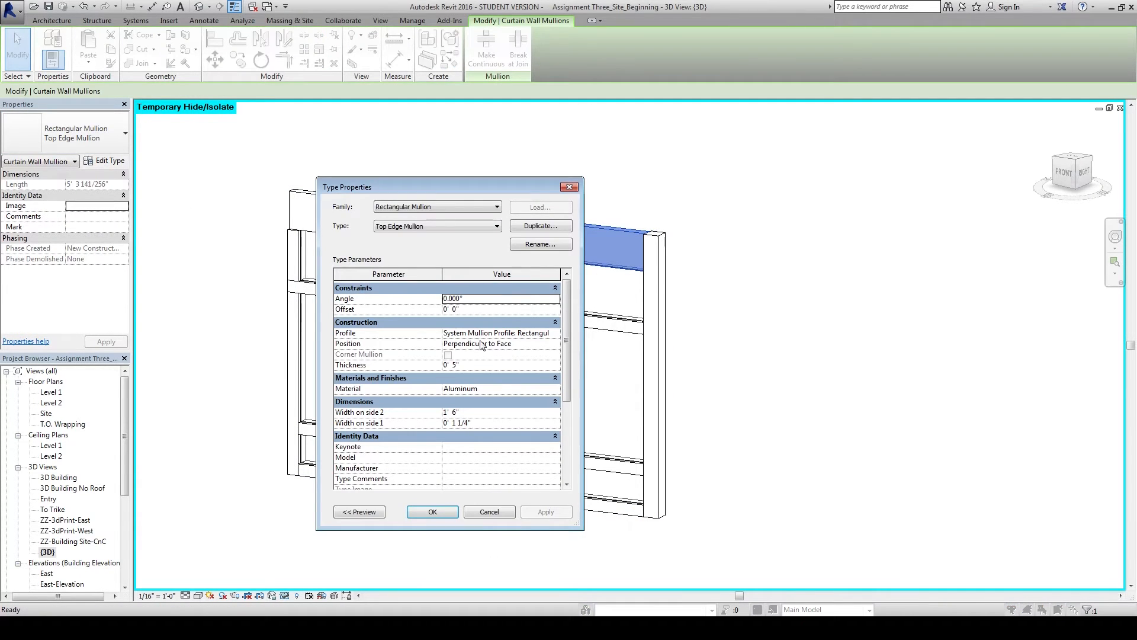
pyautogui.click(521, 363)
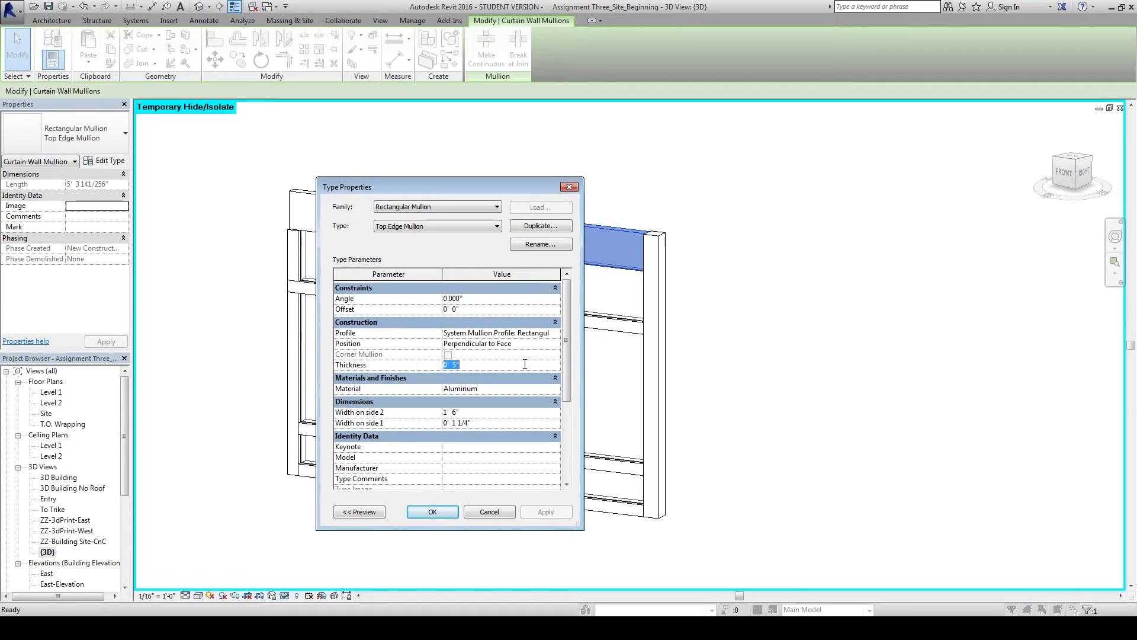
pyautogui.write("0' 8")
pyautogui.press('Return')
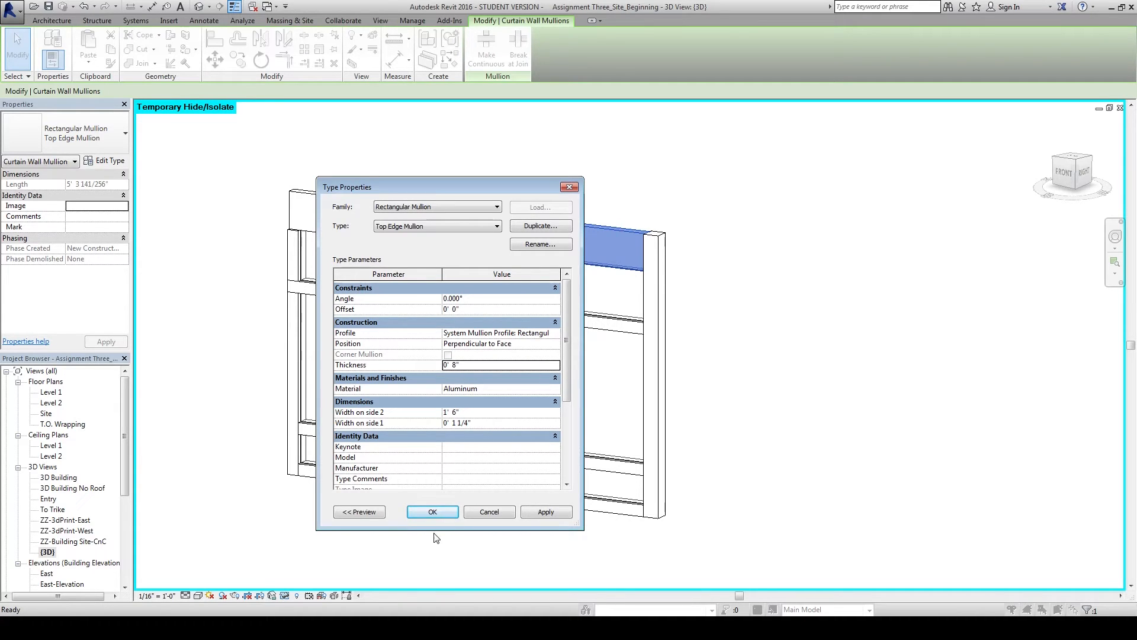
pyautogui.click(432, 511)
pyautogui.keyDown('shift'); pyautogui.moveTo(432, 515); pyautogui.dragTo(482, 538, button='middle'); pyautogui.keyUp('shift')
pyautogui.press('Escape')
# Select everything in the isolated curtain wall and filter the selection down to Curtain Panels only.
pyautogui.scroll(5, 450, 527)
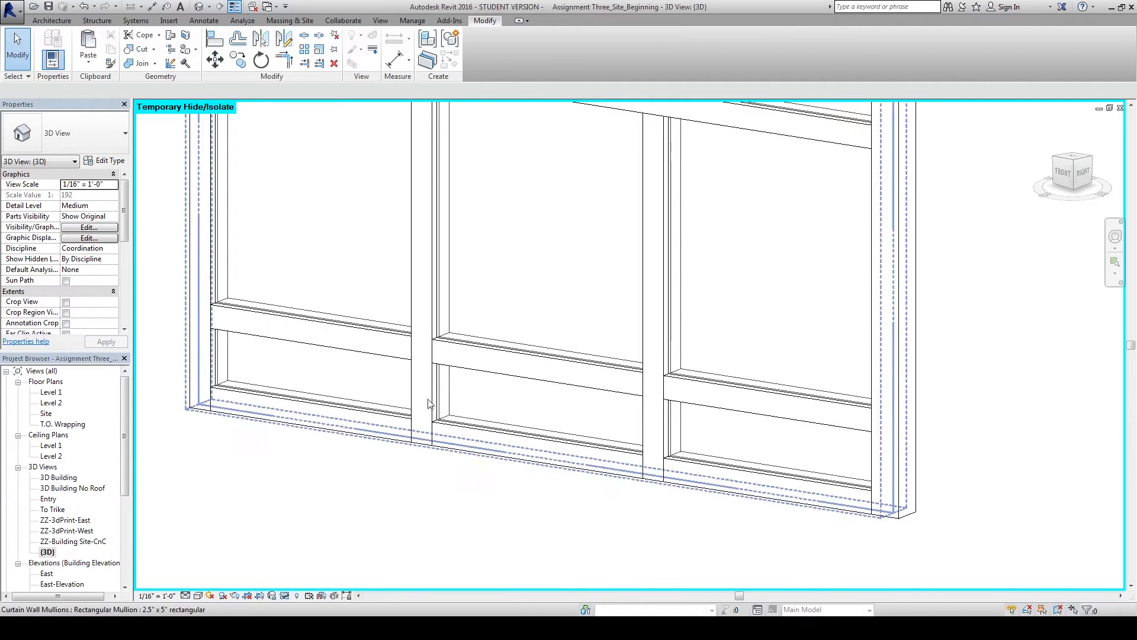
pyautogui.scroll(-4, 424, 480)
pyautogui.moveTo(429, 501)
pyautogui.mouseDown(button='middle')
pyautogui.moveTo(426, 526)
pyautogui.moveTo(406, 504)
pyautogui.mouseUp(button='middle')
pyautogui.scroll(-1, 409, 516)
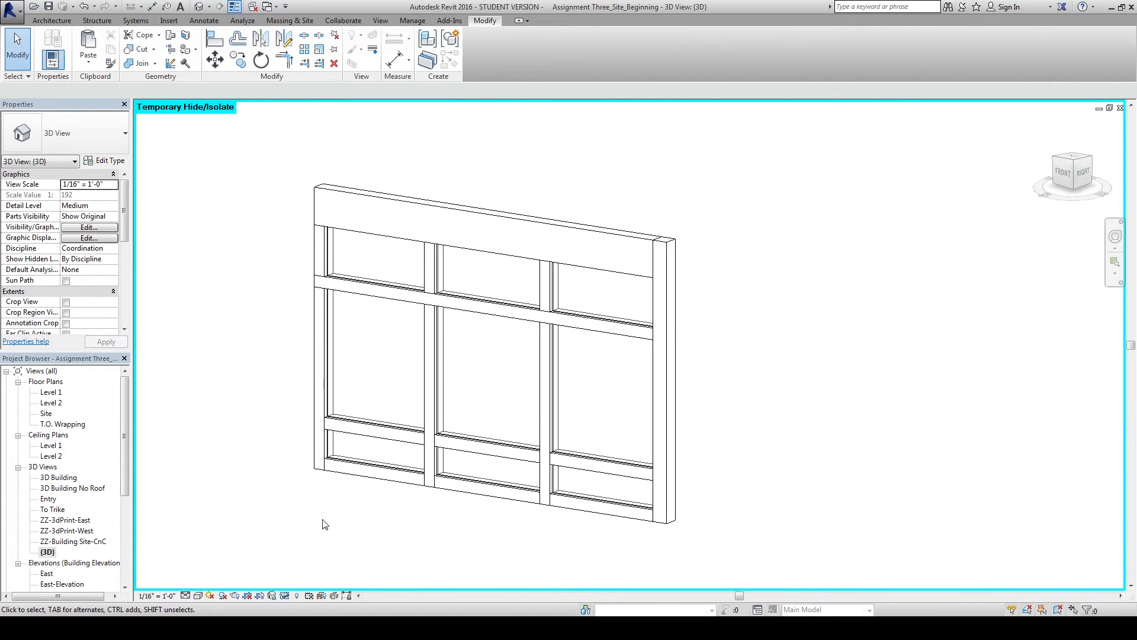
pyautogui.keyDown('shift'); pyautogui.moveTo(313, 525); pyautogui.dragTo(374, 502, button='middle'); pyautogui.keyUp('shift')
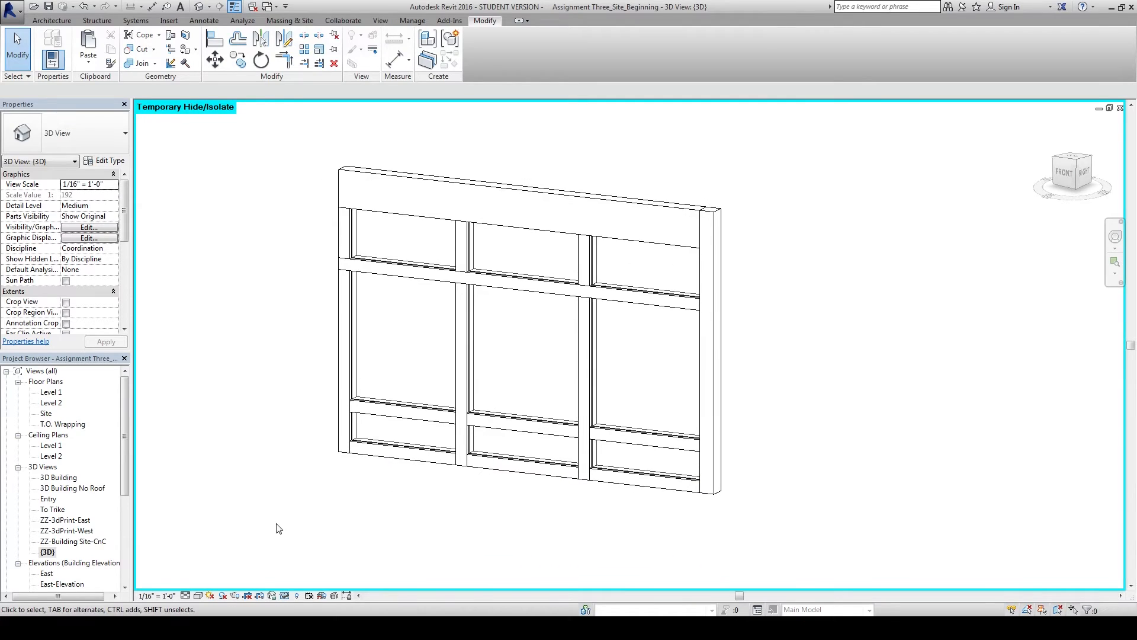
pyautogui.moveTo(291, 520); pyautogui.dragTo(803, 143)
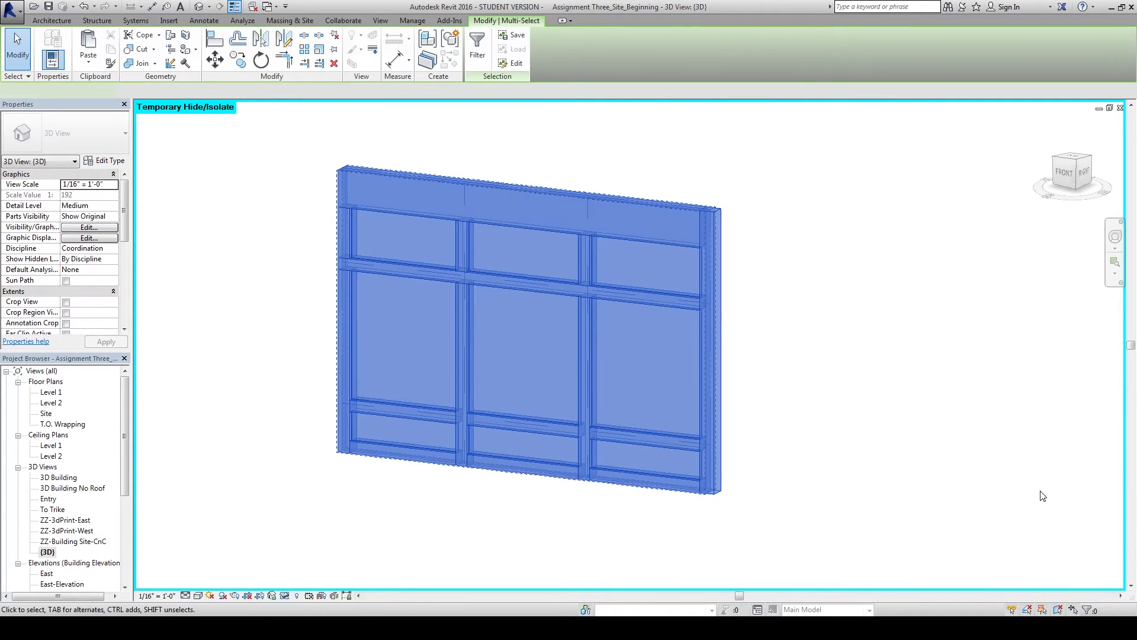
pyautogui.click(1093, 610)
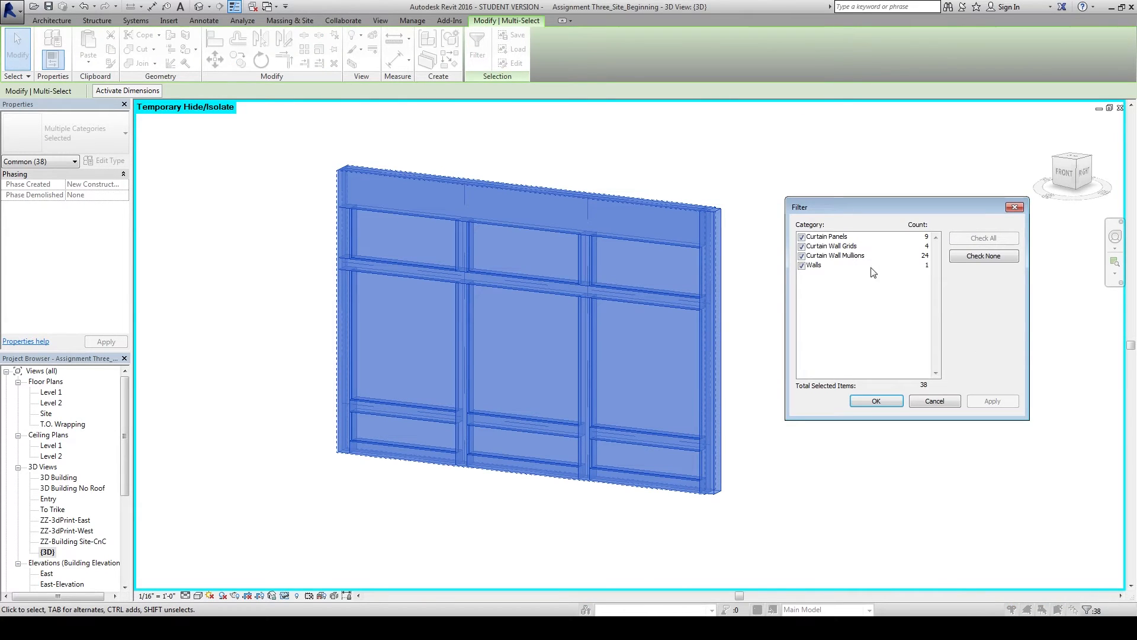
pyautogui.click(986, 256)
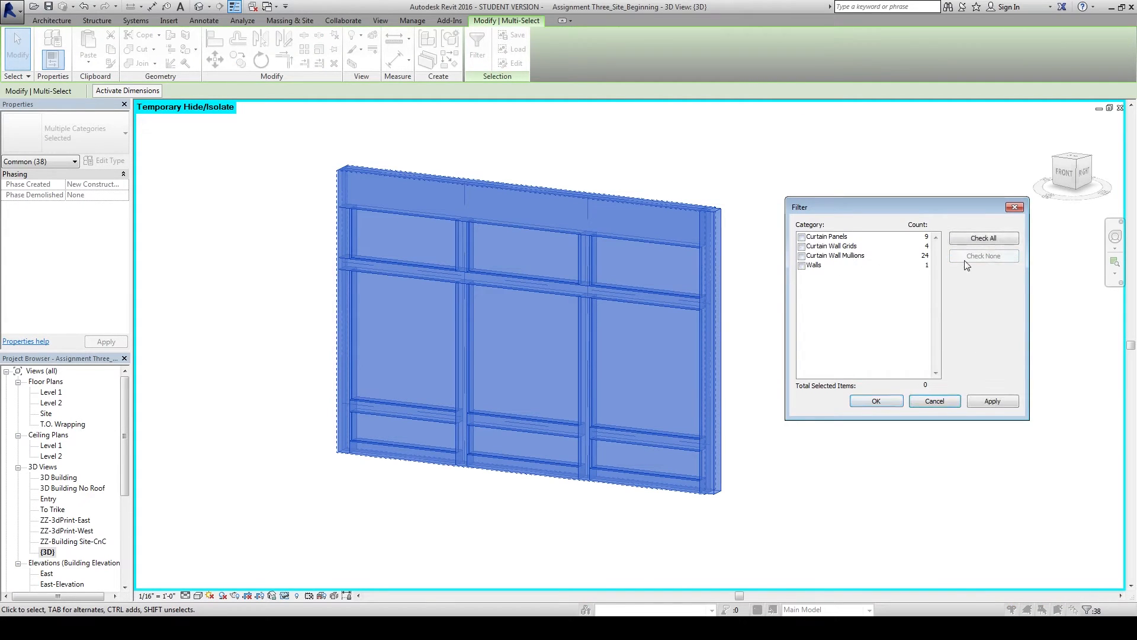
pyautogui.click(802, 237)
pyautogui.click(877, 401)
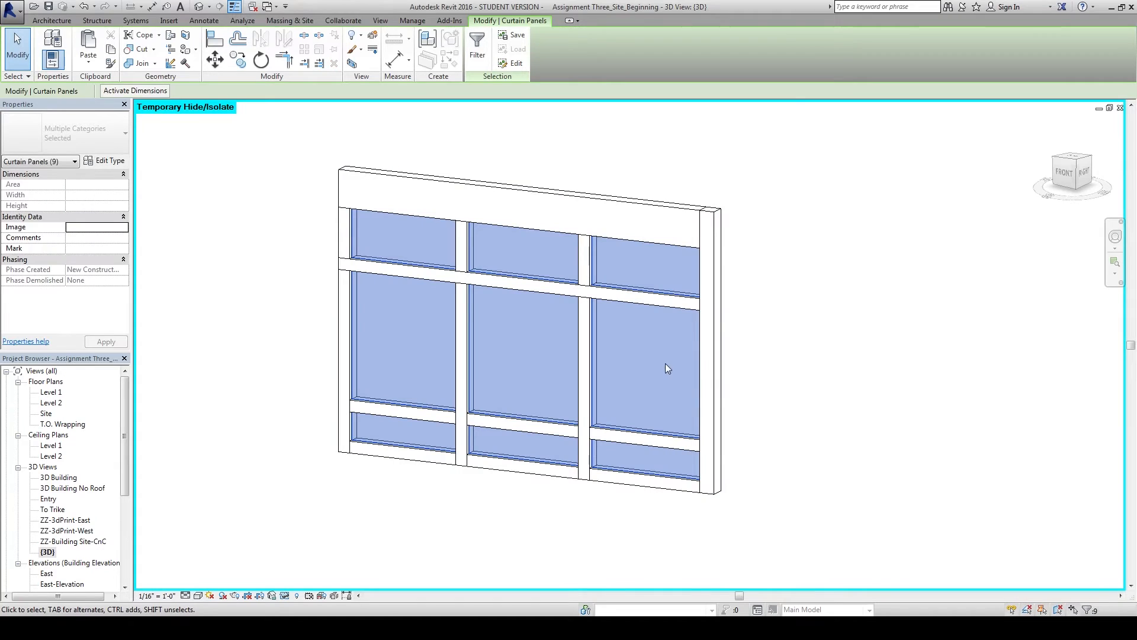
# Hide the selected curtain panels as elements in the 3D view.
pyautogui.rightClick(665, 364)
pyautogui.moveTo(756, 155)
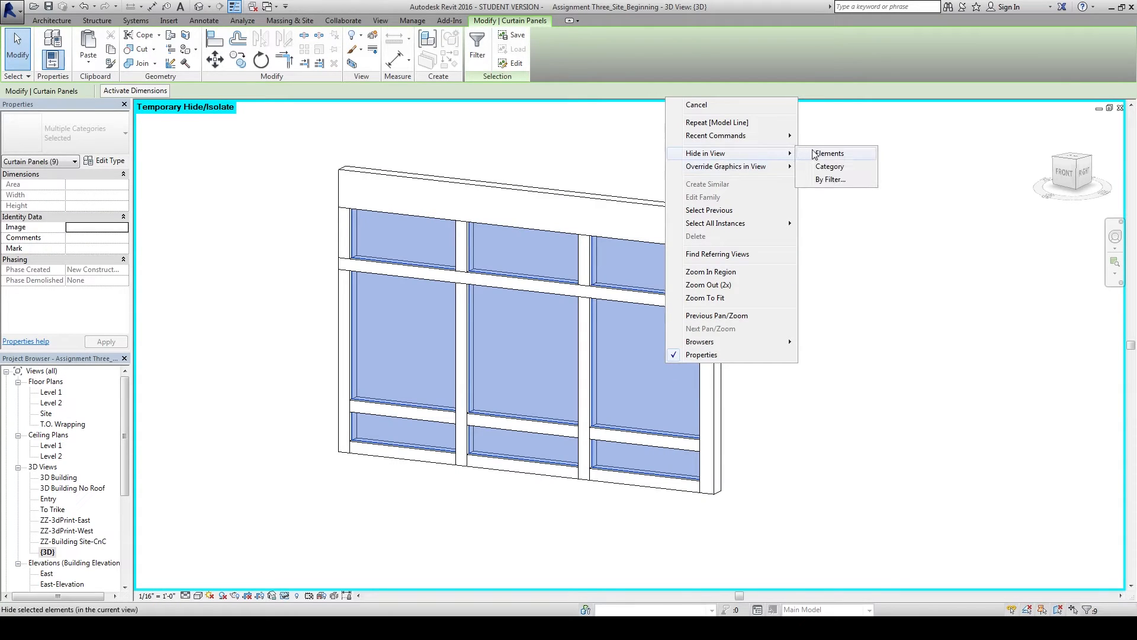
pyautogui.click(811, 154)
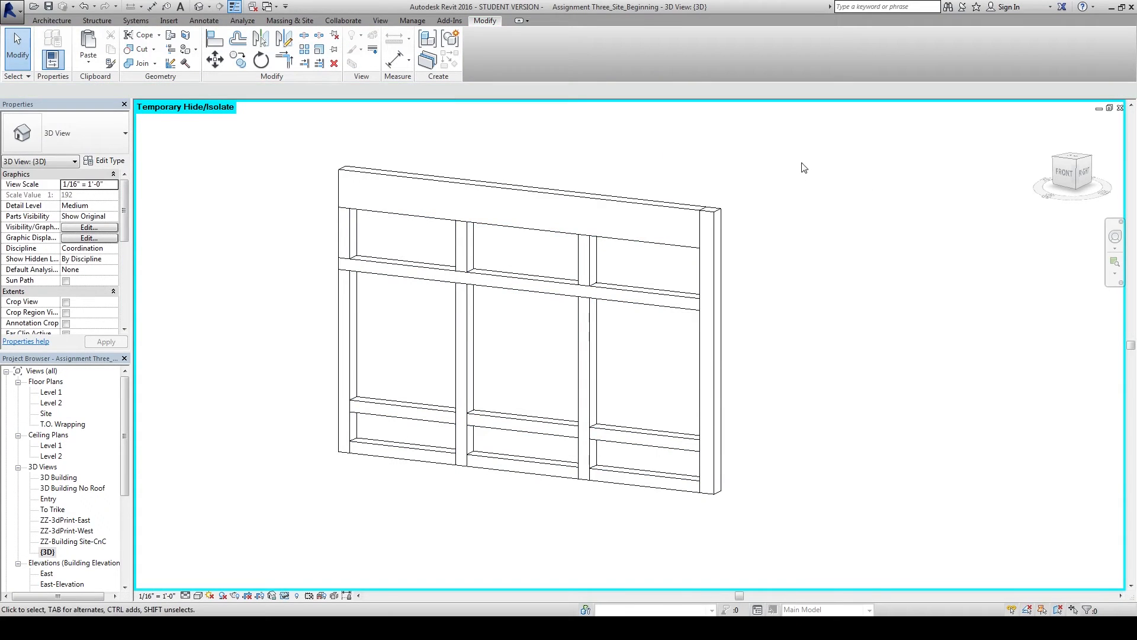
# Export the isolated mullion frame with the STL Exporter in binary format, saving it to the Desktop as Windows_South.
pyautogui.click(449, 22)
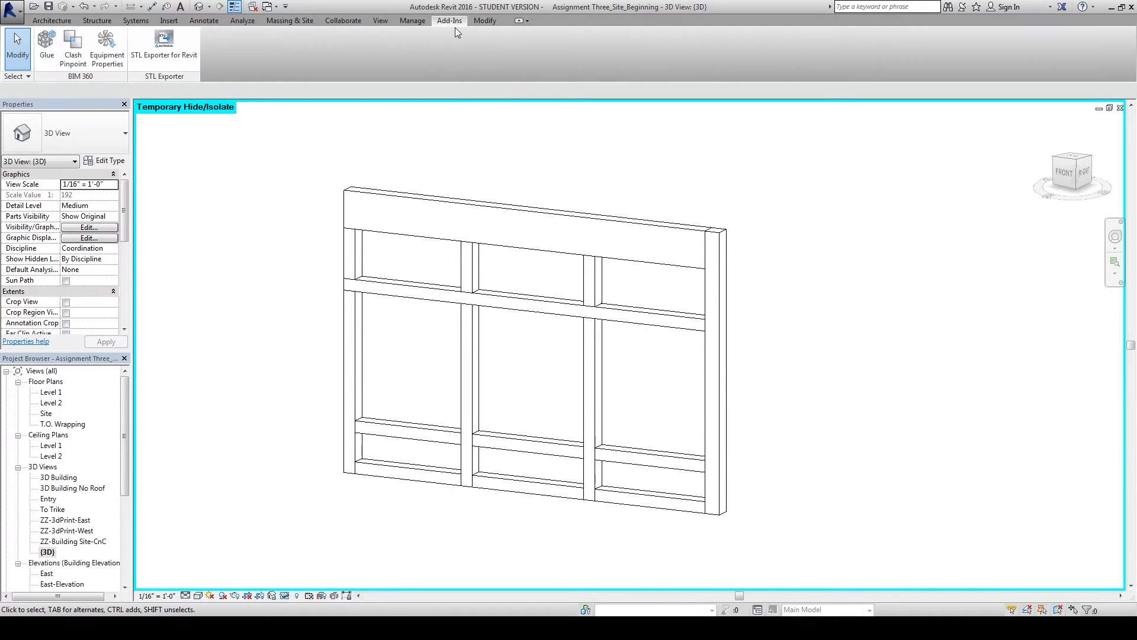
pyautogui.click(165, 47)
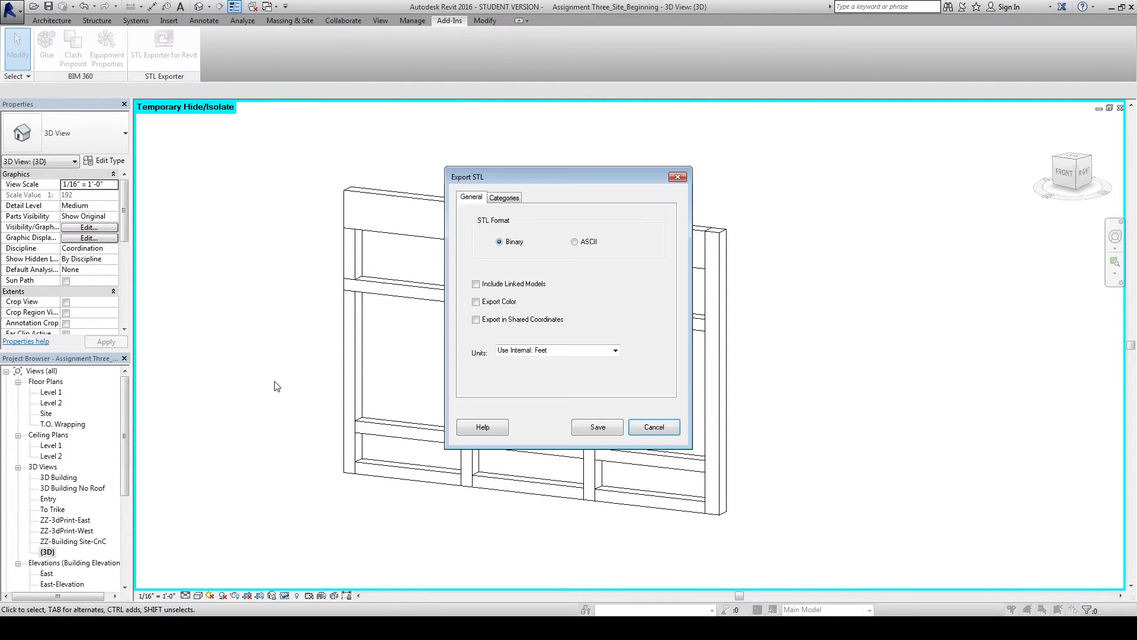
pyautogui.click(603, 435)
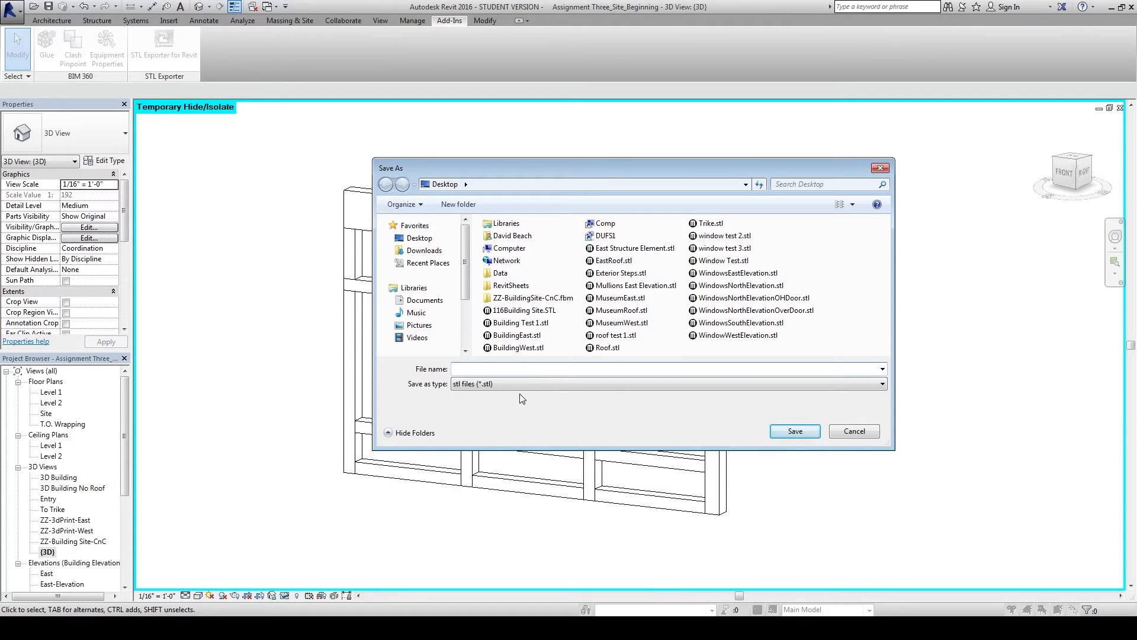
pyautogui.write('Windows')
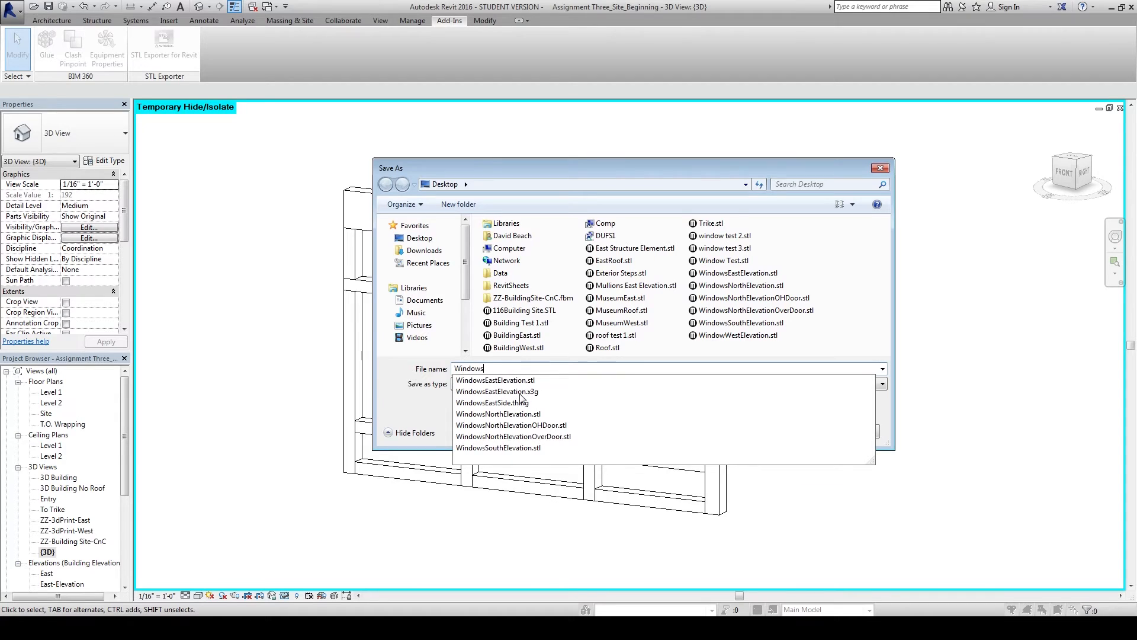
pyautogui.write('_South')
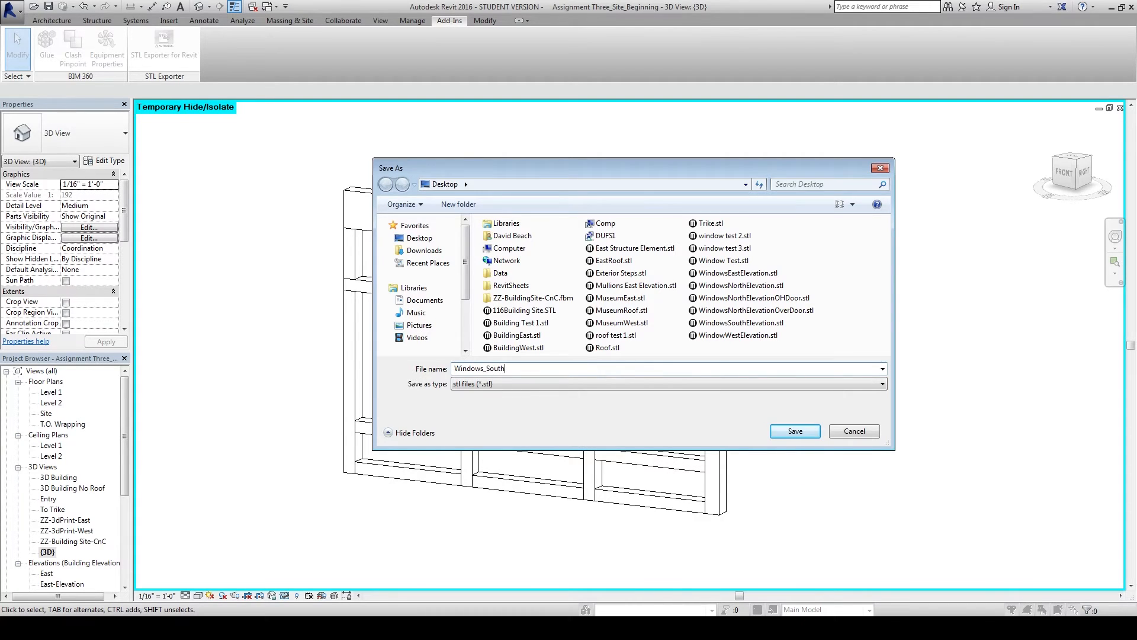
pyautogui.press('Return')
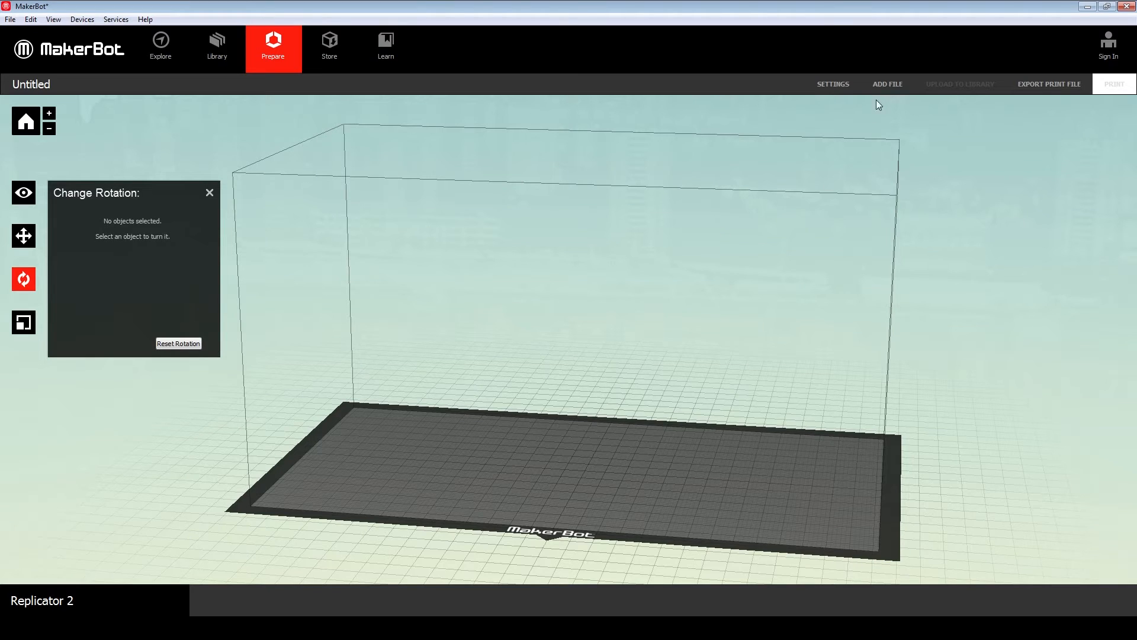
# Switch to MakerBot and add Windows_South.stl from the Desktop to the build plate.
pyautogui.click(888, 84)
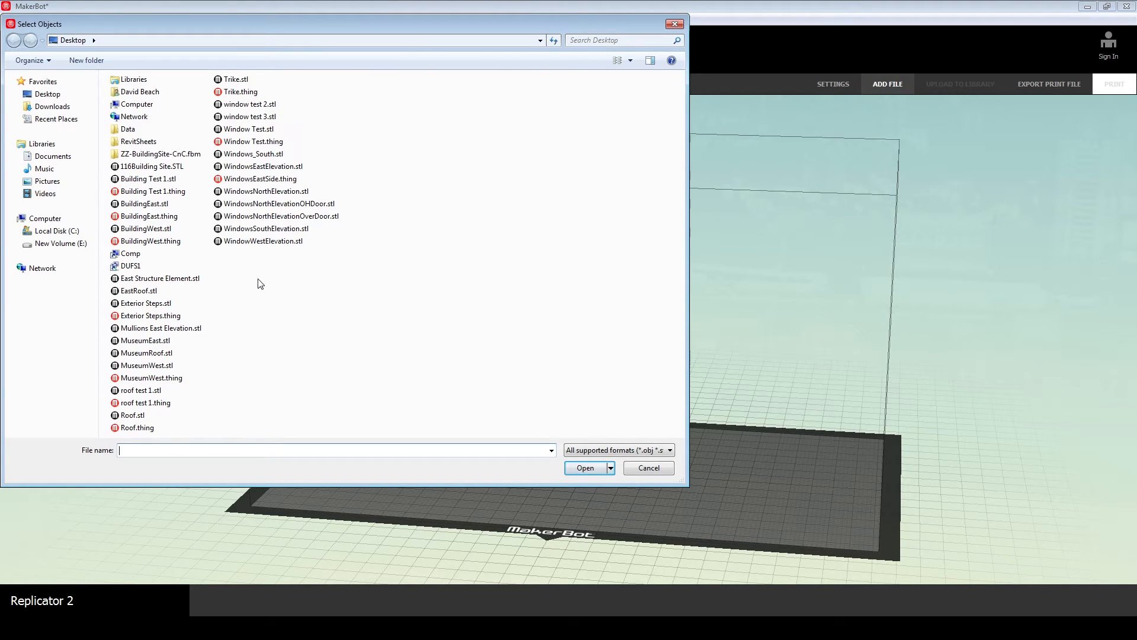
pyautogui.click(253, 154)
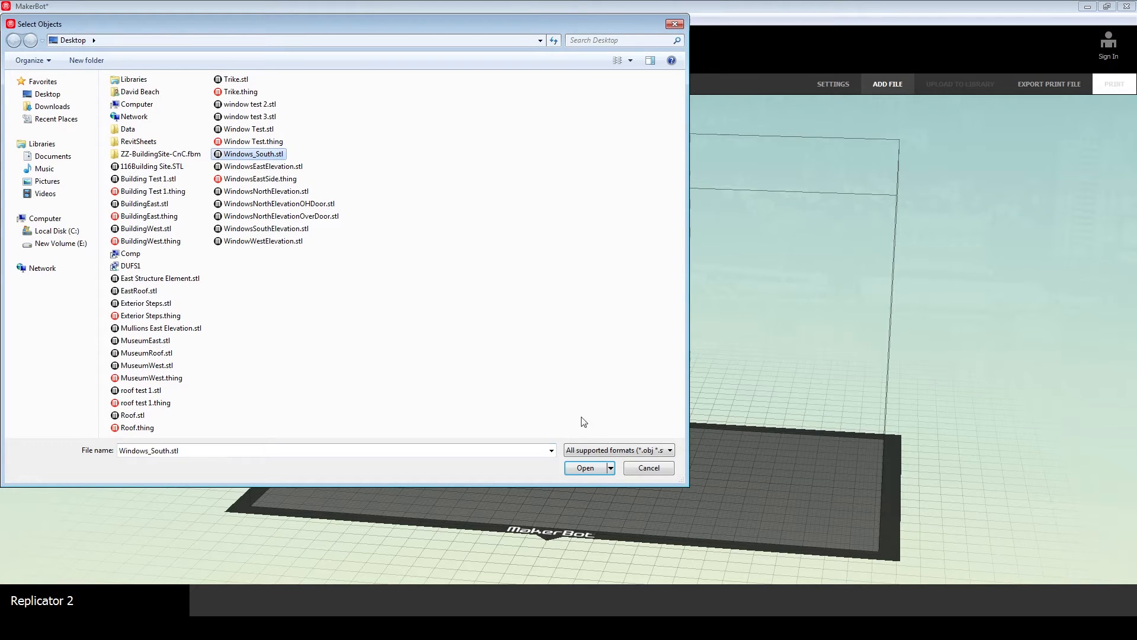
pyautogui.click(585, 468)
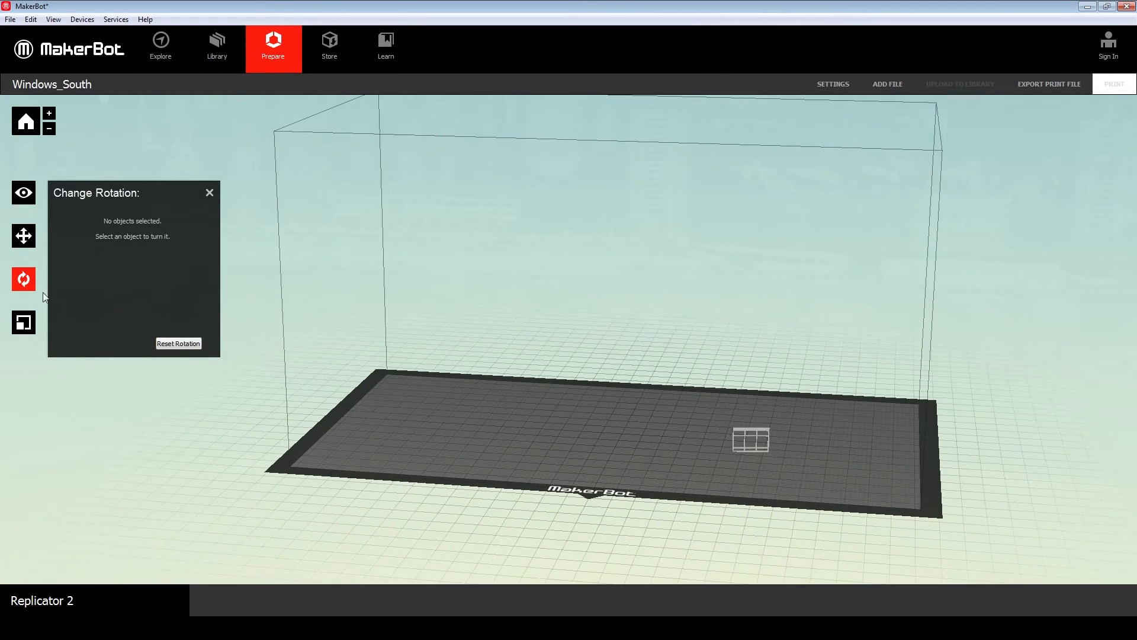
# Check the Revit-to-MakerBot factor in the Excel conversion sheet and scale the window model uniformly to 158.69%.
pyautogui.click(25, 324)
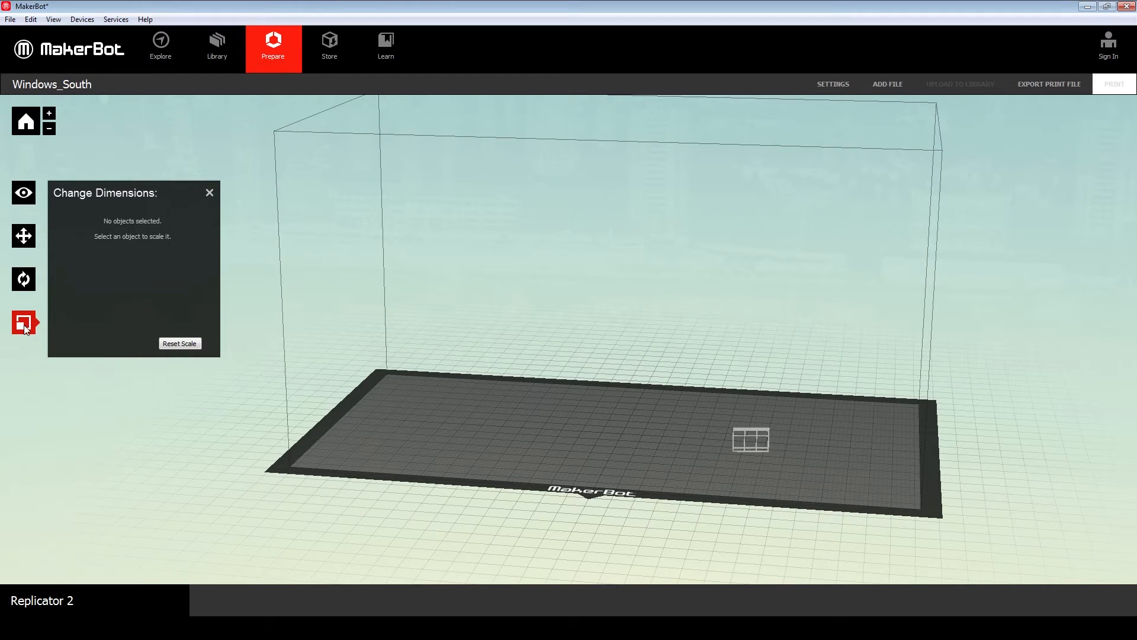
pyautogui.hotkey('alt', 'Tab')
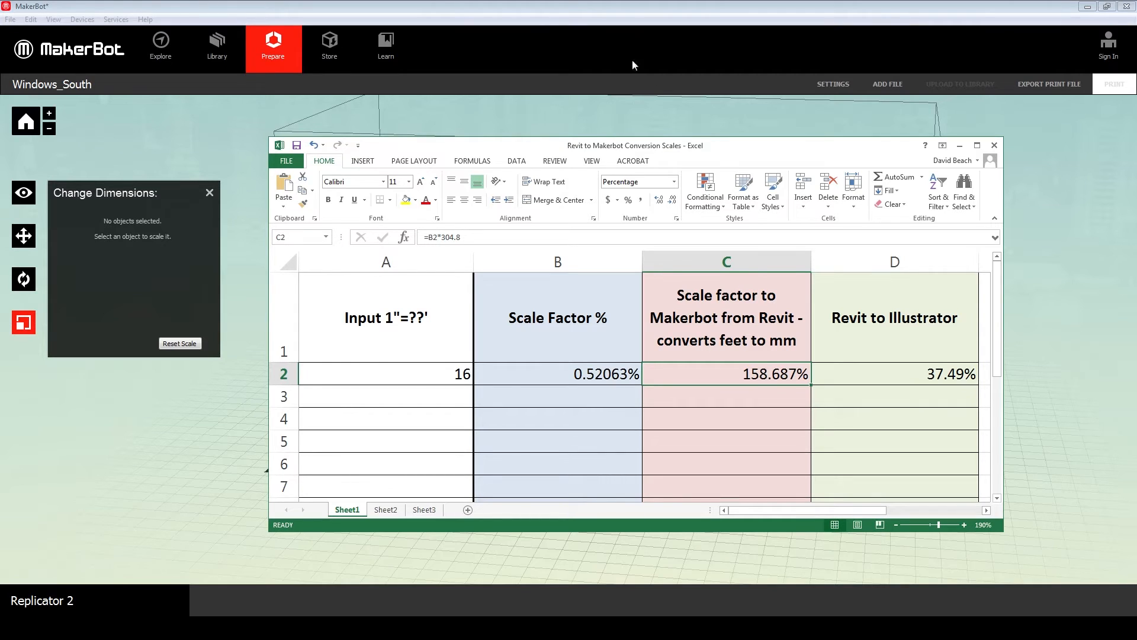
pyautogui.click(542, 22)
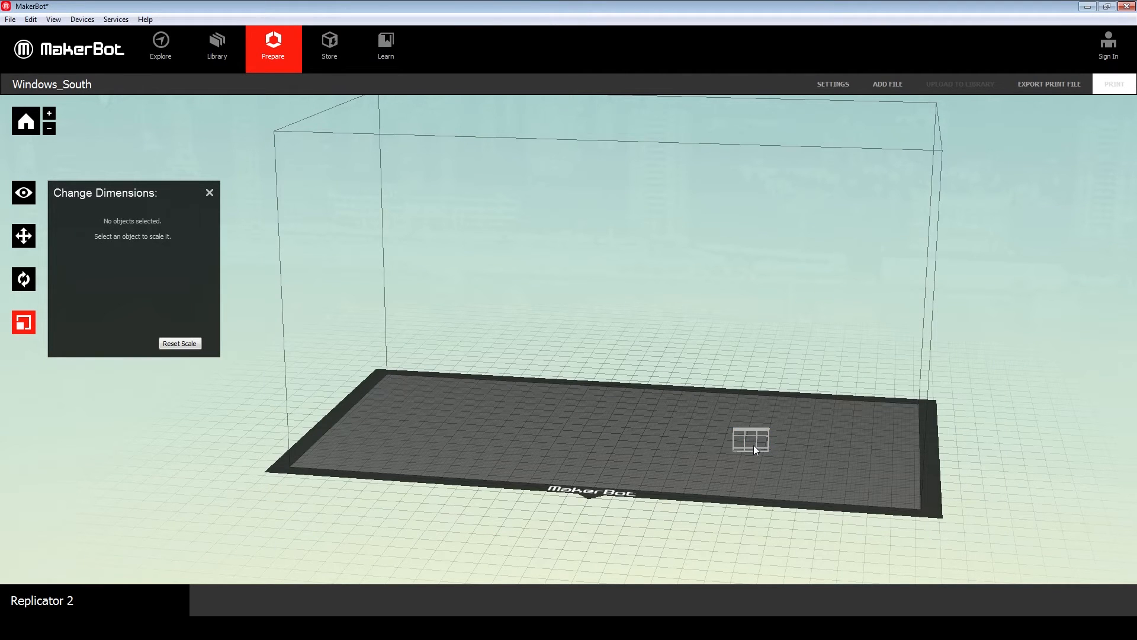
pyautogui.scroll(5, 754, 449)
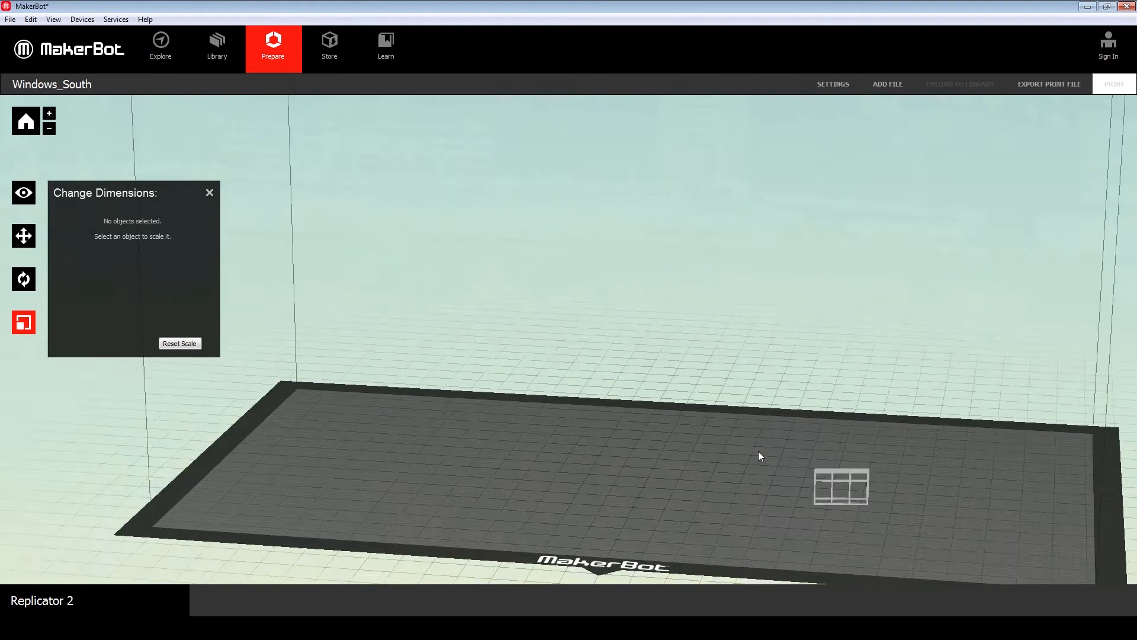
pyautogui.click(943, 509)
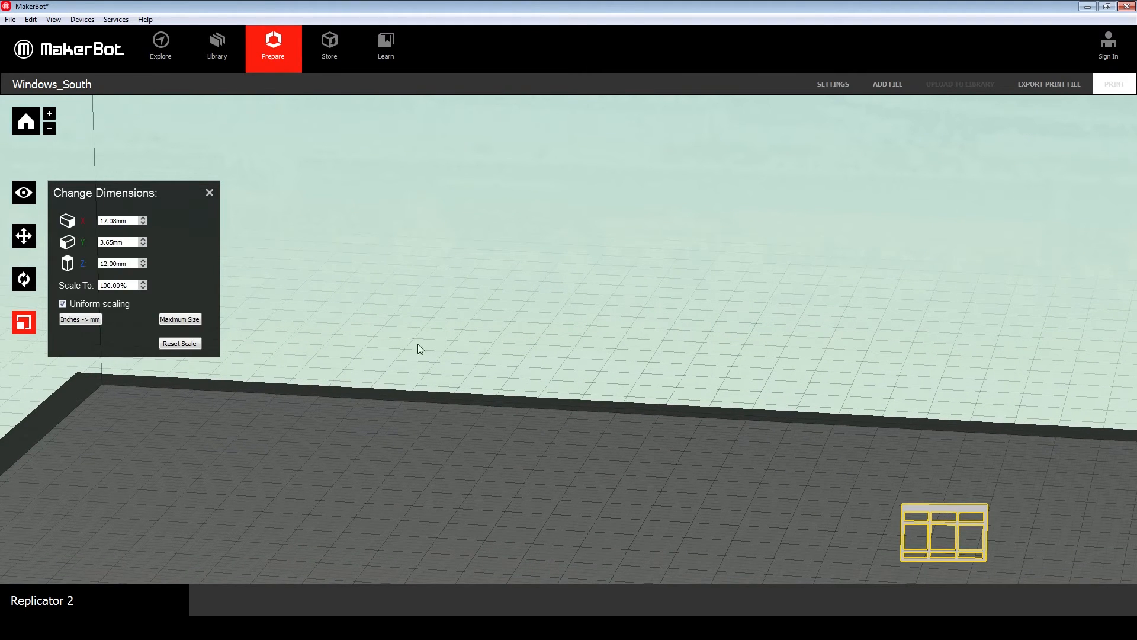
pyautogui.moveTo(134, 286); pyautogui.dragTo(80, 285)
pyautogui.write('158.69')
pyautogui.press('Return')
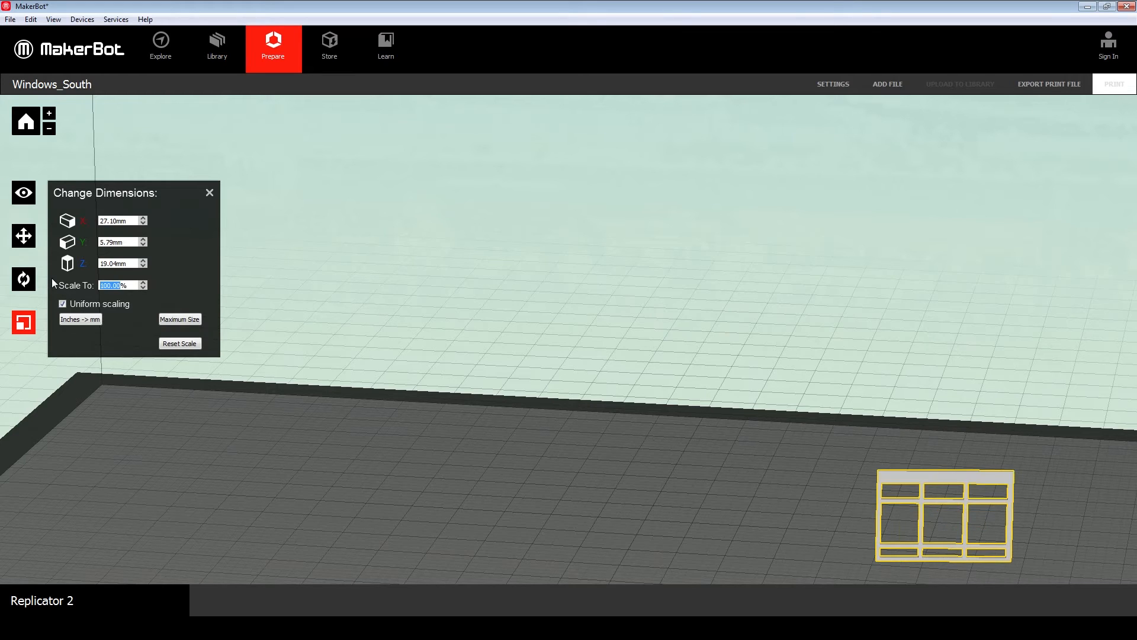
# Set the scaled window model on the build platform.
pyautogui.click(25, 237)
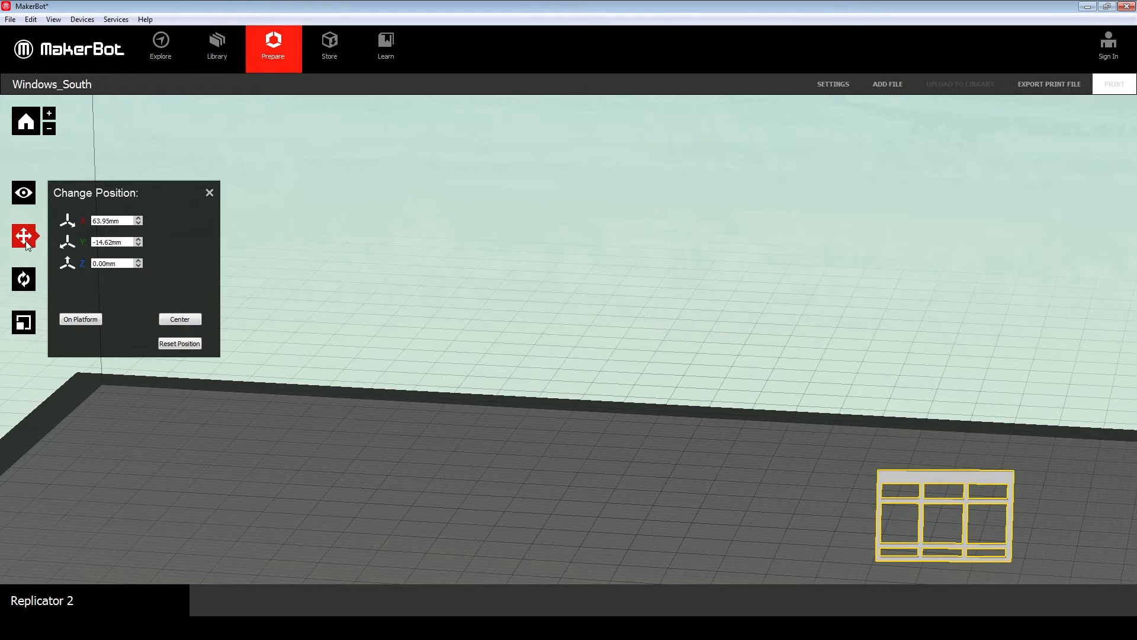
pyautogui.click(80, 319)
pyautogui.moveTo(478, 294); pyautogui.dragTo(402, 178, button='middle')
pyautogui.moveTo(801, 372)
pyautogui.mouseDown()
pyautogui.moveTo(736, 358)
pyautogui.moveTo(701, 371)
pyautogui.moveTo(716, 376)
pyautogui.moveTo(699, 359)
pyautogui.moveTo(805, 386)
pyautogui.moveTo(789, 387)
pyautogui.mouseUp()
pyautogui.moveTo(520, 394); pyautogui.dragTo(617, 378)
# Rotate the window model -10° about Z and -90° about X so it lies flat.
pyautogui.click(25, 286)
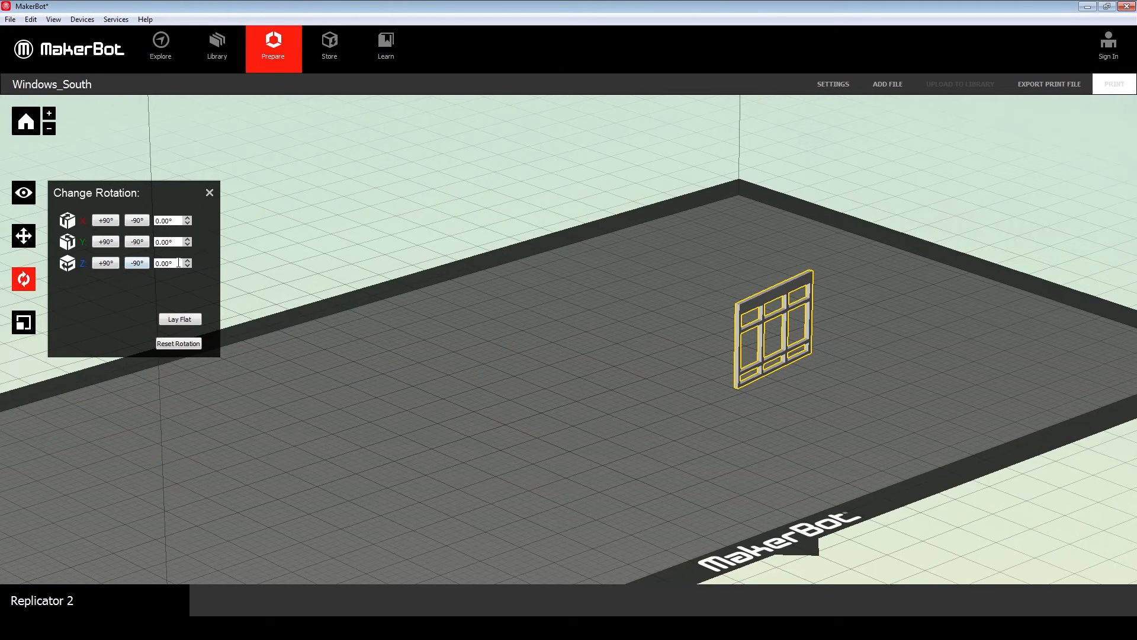
pyautogui.write('-10')
pyautogui.press('Return')
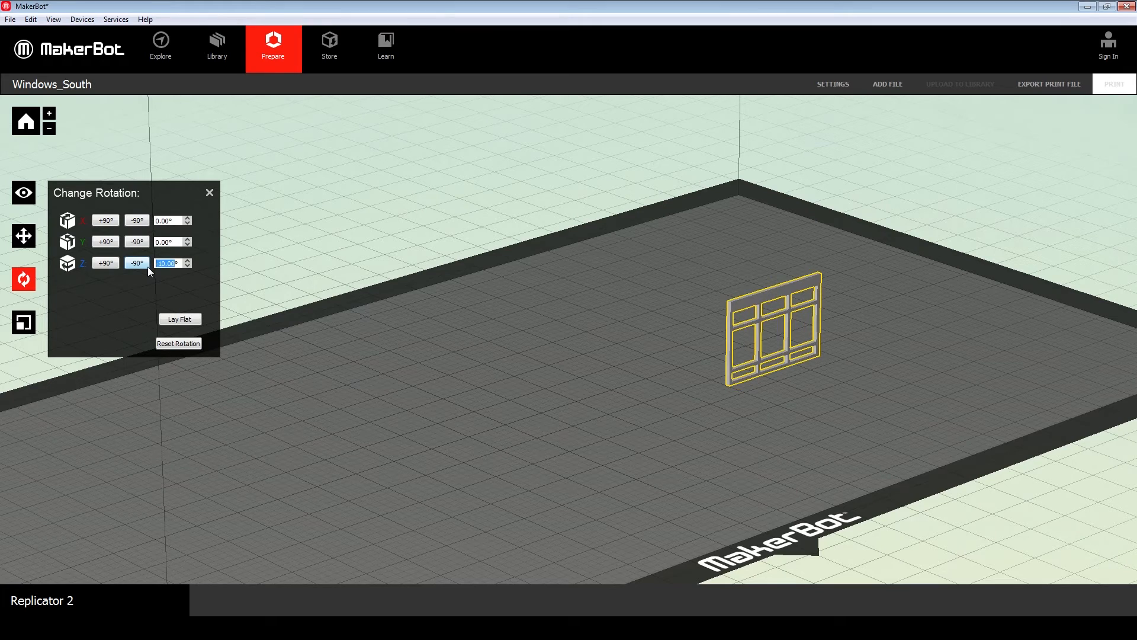
pyautogui.click(141, 220)
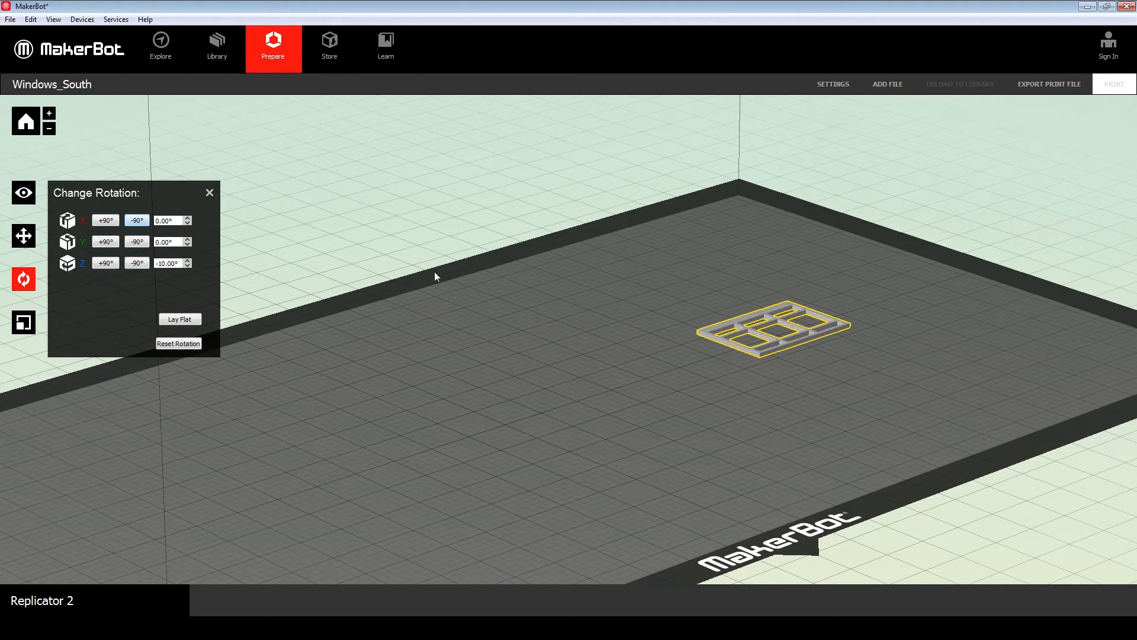
# Drop the flattened window model onto the platform and centre it on the build plate.
pyautogui.click(23, 237)
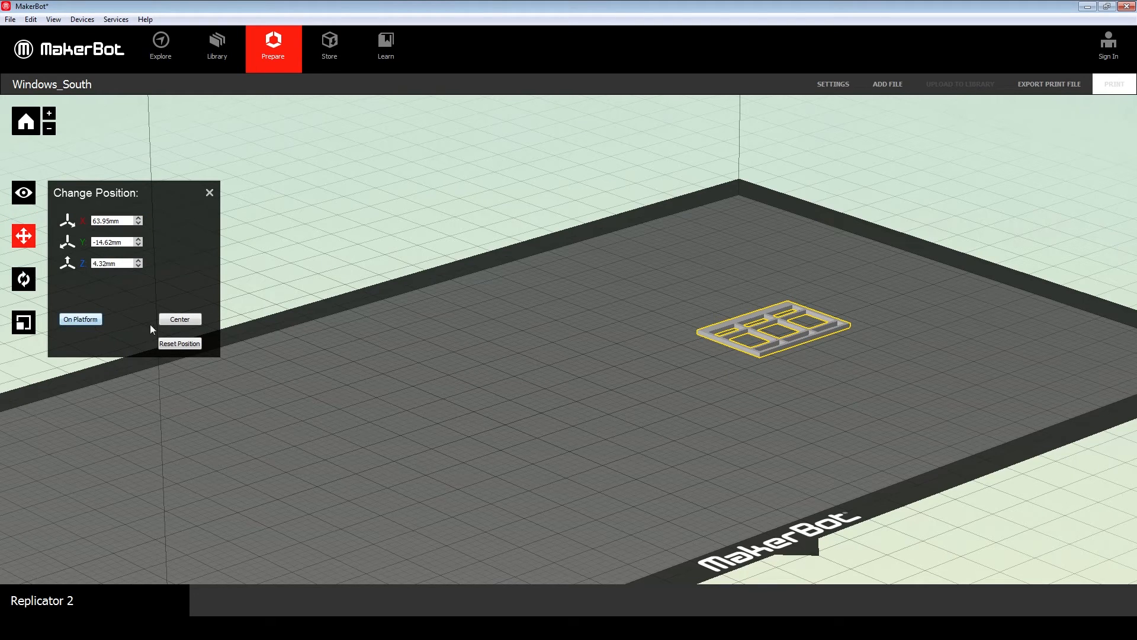
pyautogui.click(180, 319)
pyautogui.moveTo(395, 384); pyautogui.dragTo(472, 454)
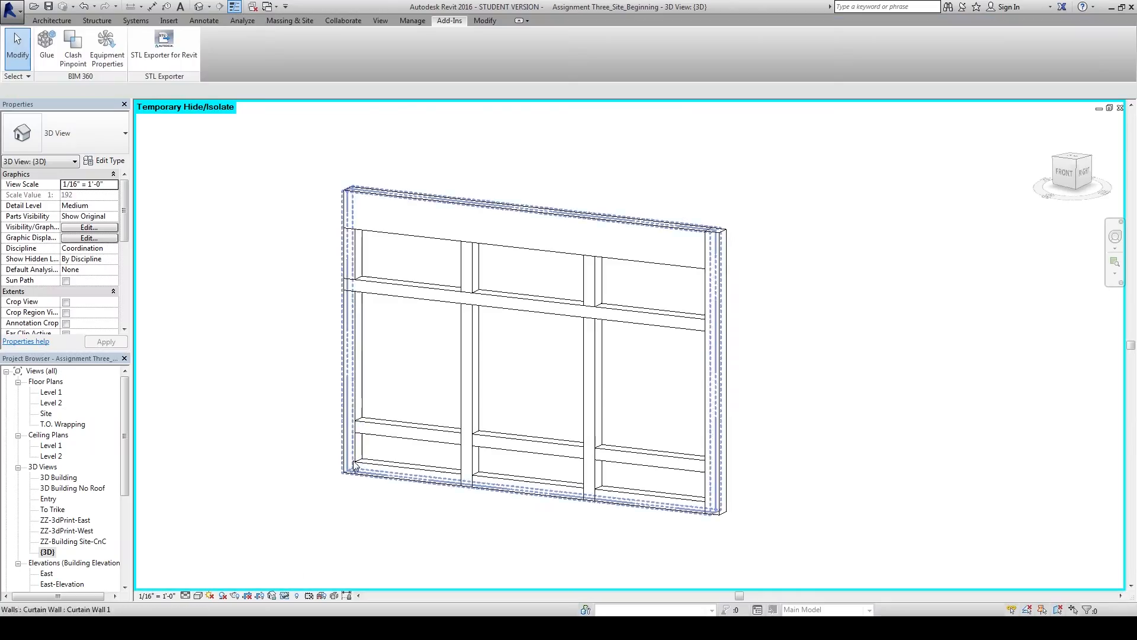
# Switch back to Revit and reset the temporary hide/isolate in the 3D view.
pyautogui.scroll(-3, 348, 482)
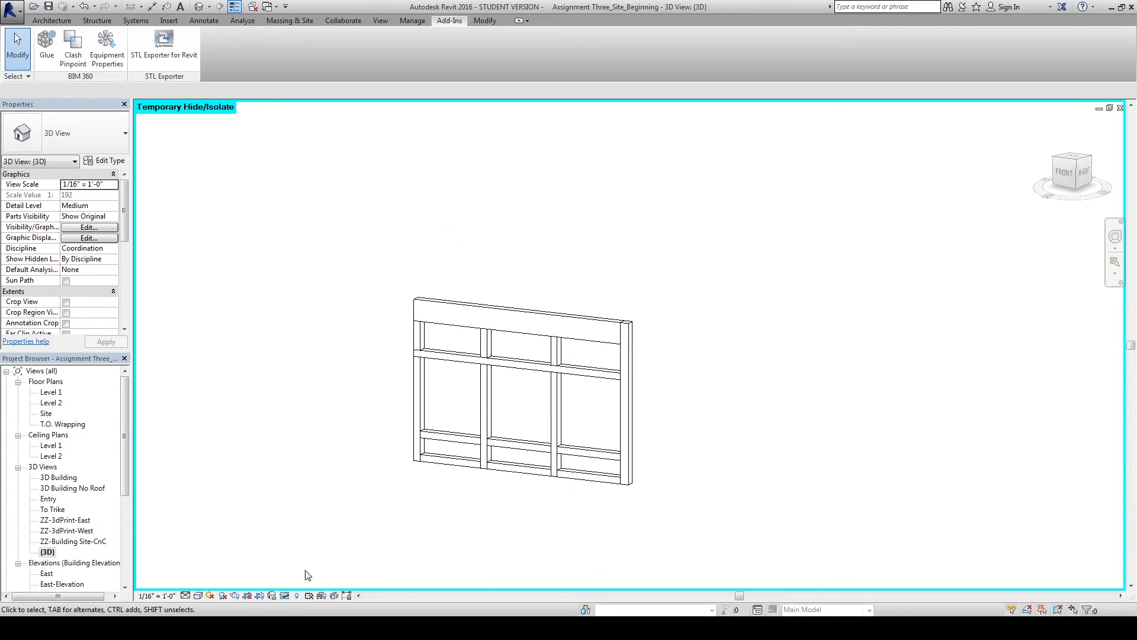
pyautogui.click(296, 595)
pyautogui.click(370, 582)
# Select the curtain system of the slanted window beside the entry doors in the 3D view.
pyautogui.scroll(2, 337, 515)
pyautogui.keyDown('shift'); pyautogui.moveTo(338, 514); pyautogui.dragTo(1041, 416, button='middle'); pyautogui.keyUp('shift')
pyautogui.keyDown('shift'); pyautogui.moveTo(588, 462); pyautogui.dragTo(636, 462, button='middle'); pyautogui.keyUp('shift')
pyautogui.scroll(3, 565, 429)
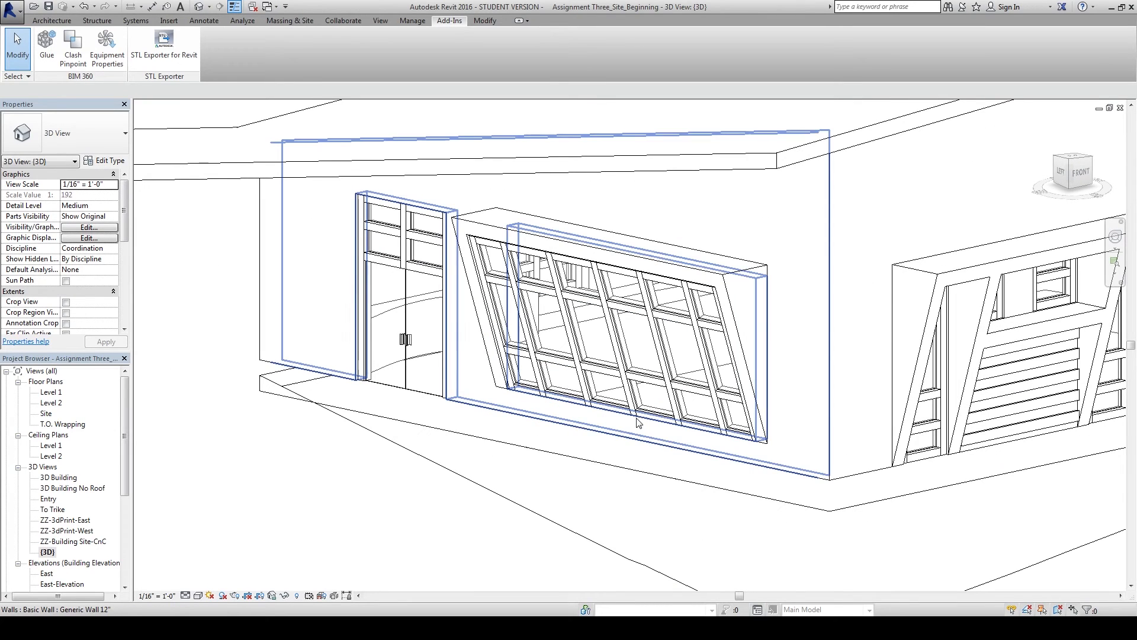
pyautogui.click(638, 422)
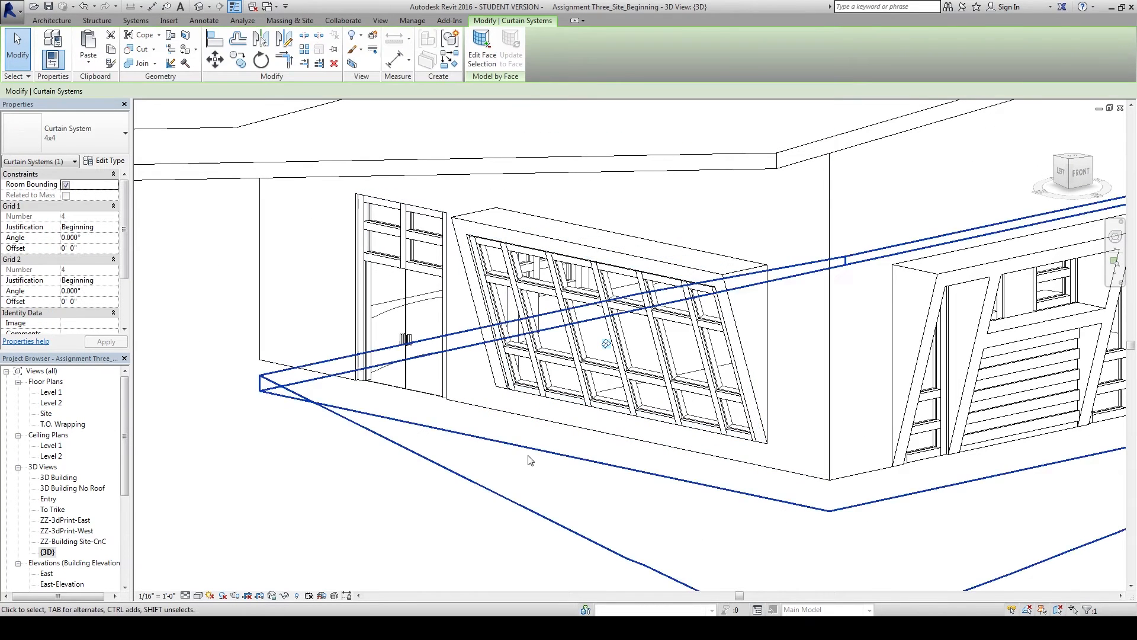
pyautogui.moveTo(406, 521); pyautogui.dragTo(340, 524, button='middle')
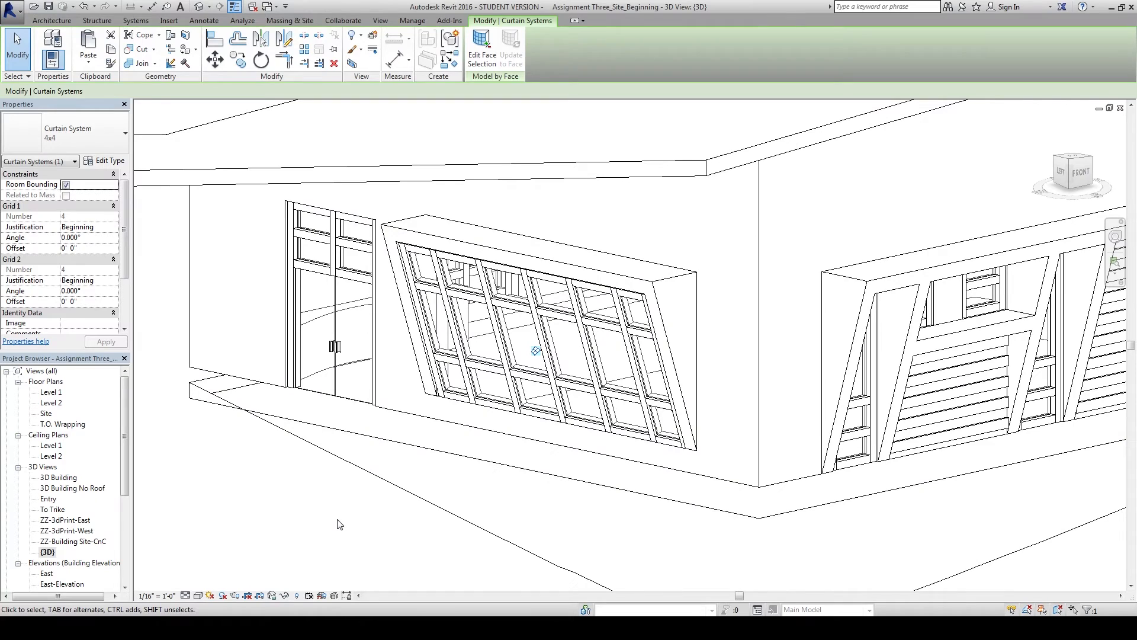
# Try to isolate the slanted window by temporarily isolating its category, and discard that isolation.
pyautogui.click(284, 596)
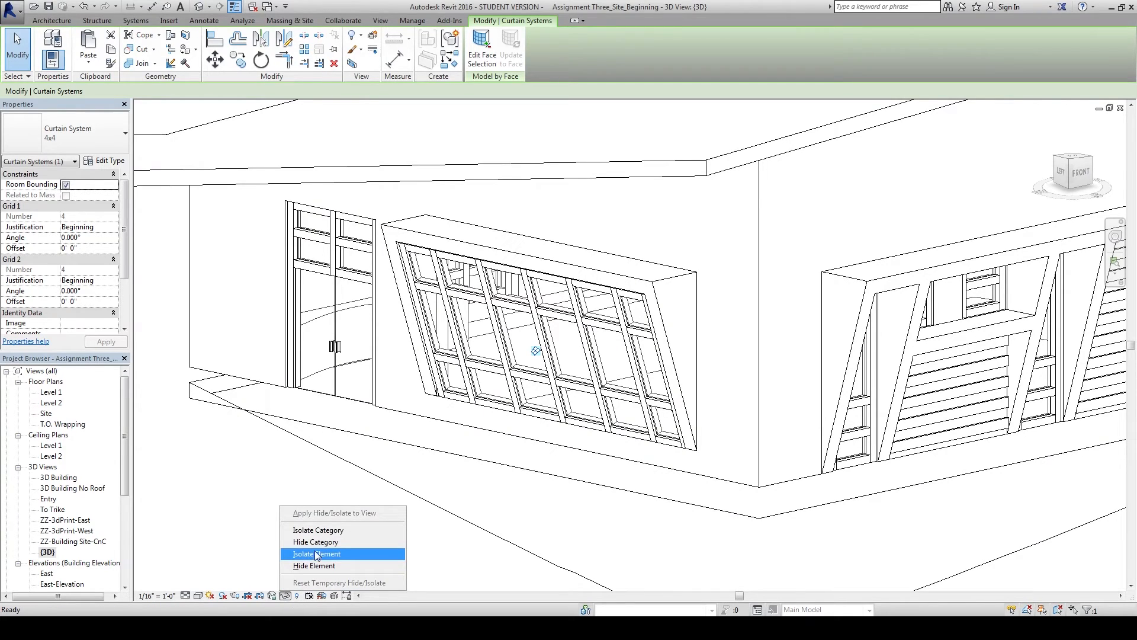
pyautogui.click(322, 530)
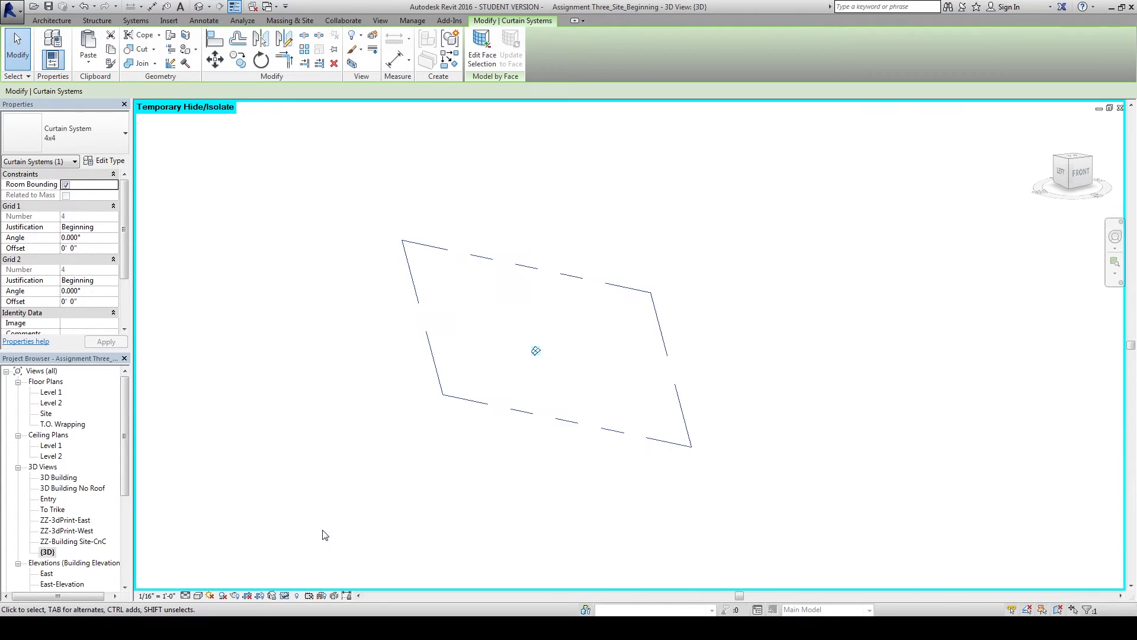
pyautogui.click(287, 597)
pyautogui.click(323, 570)
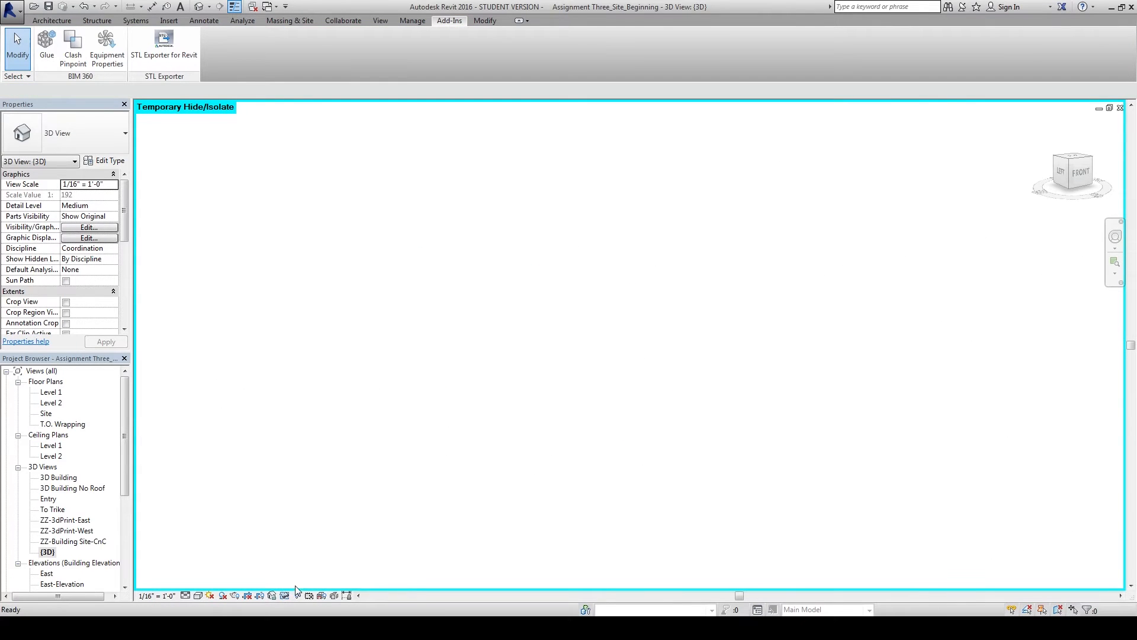
# Reselect the slanted 4x4 curtain system and temporarily isolate that element in the 3D view.
pyautogui.click(463, 404)
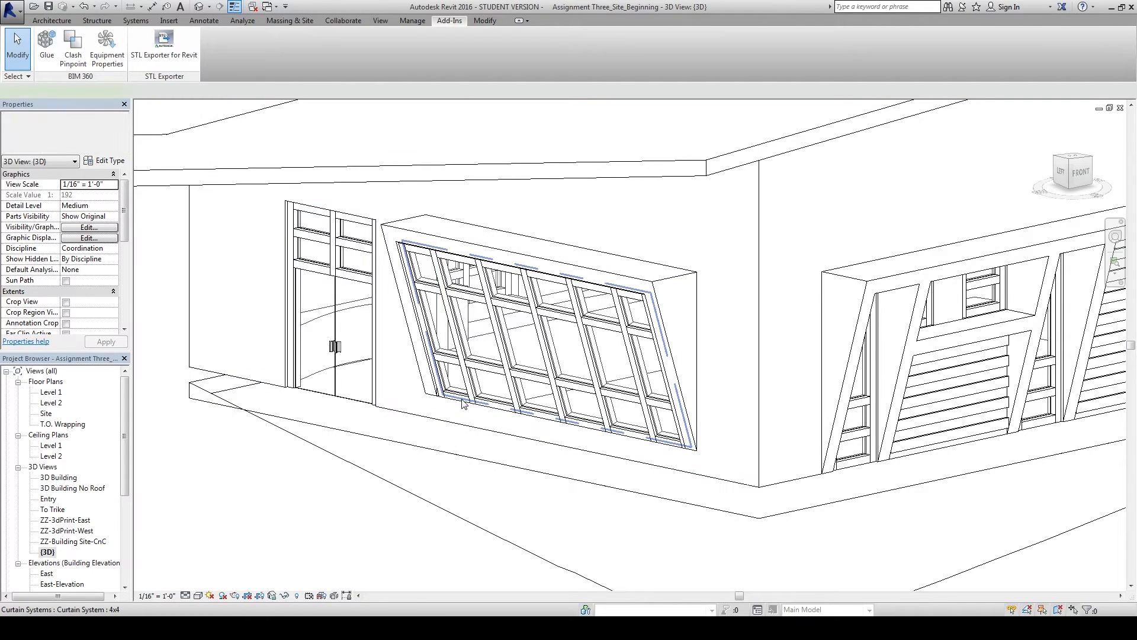
pyautogui.click(285, 596)
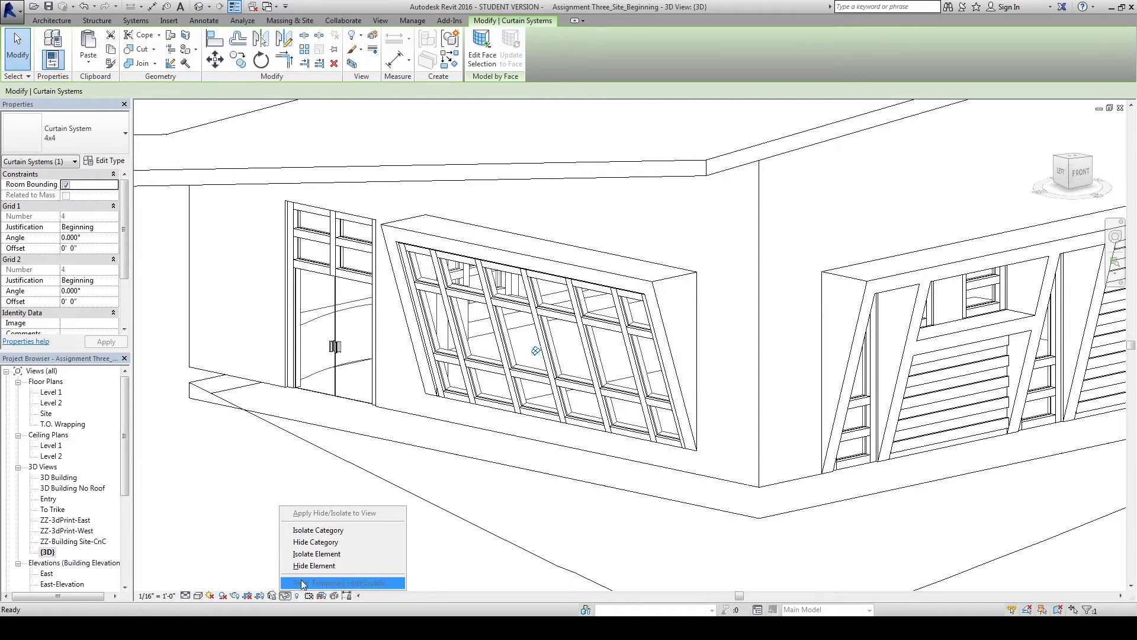
pyautogui.click(327, 555)
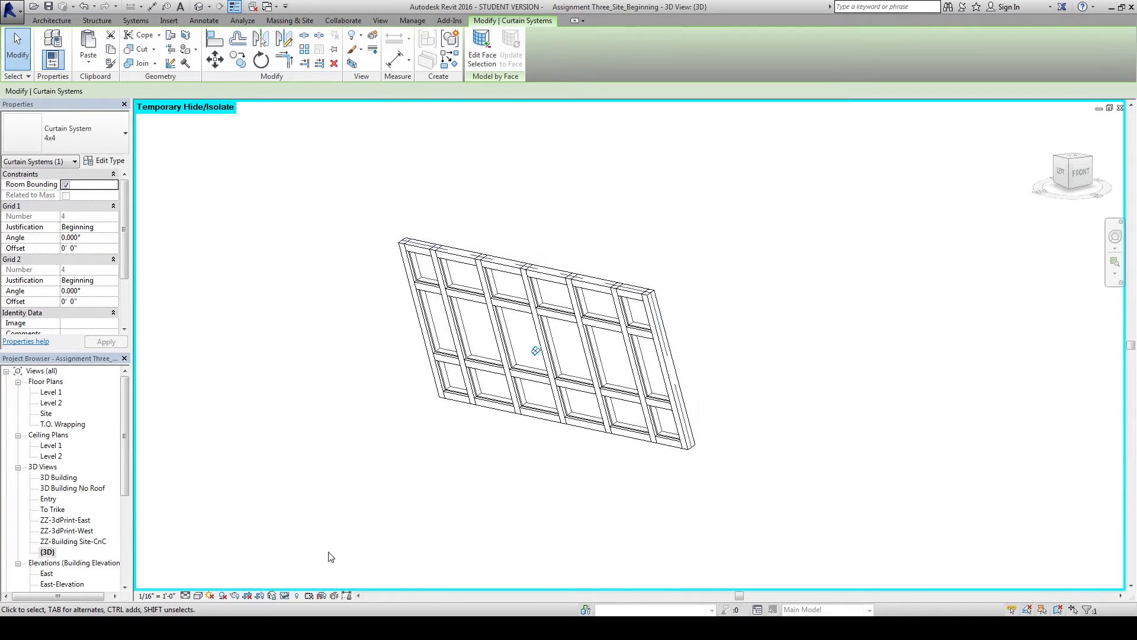
pyautogui.click(361, 505)
# Select the whole isolated window, filter the selection to Curtain Panels only and hide those panels in the view.
pyautogui.moveTo(360, 505)
pyautogui.keyDown('shift'); pyautogui.mouseDown(button='middle')
pyautogui.moveTo(345, 527)
pyautogui.moveTo(362, 525)
pyautogui.mouseUp(button='middle'); pyautogui.keyUp('shift')
pyautogui.moveTo(348, 221); pyautogui.dragTo(778, 520)
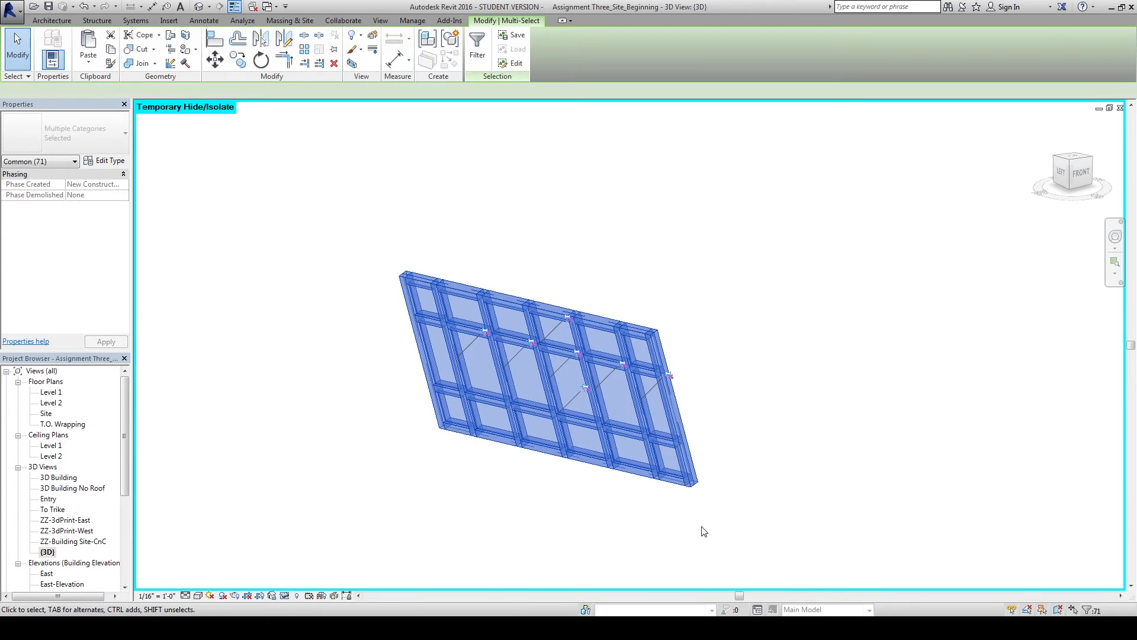
pyautogui.click(1091, 610)
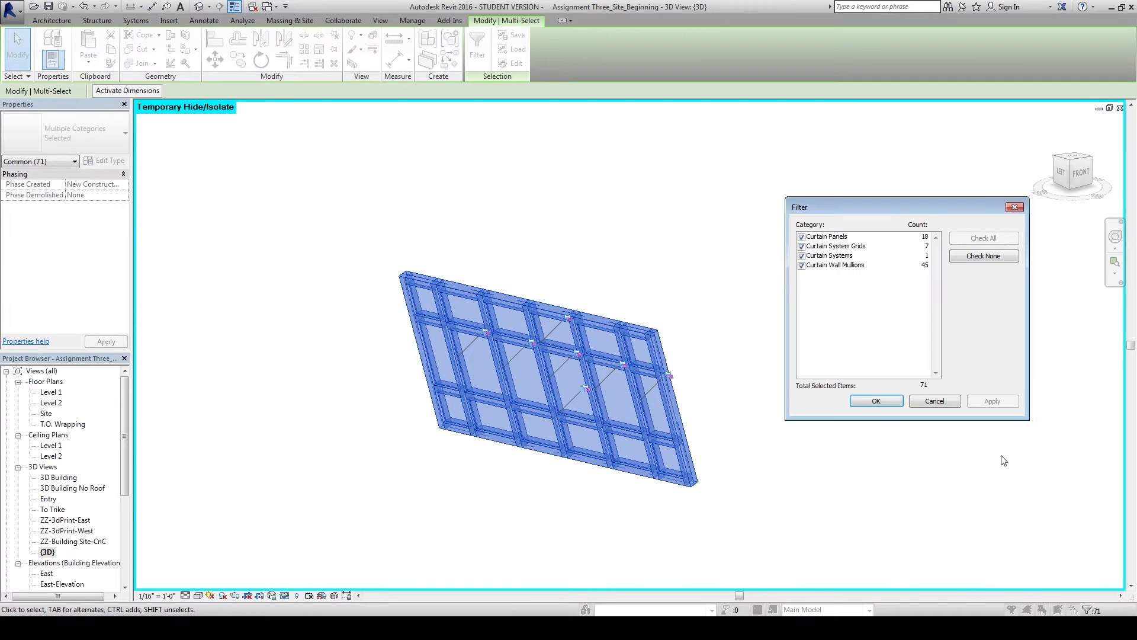
pyautogui.click(802, 237)
pyautogui.click(878, 401)
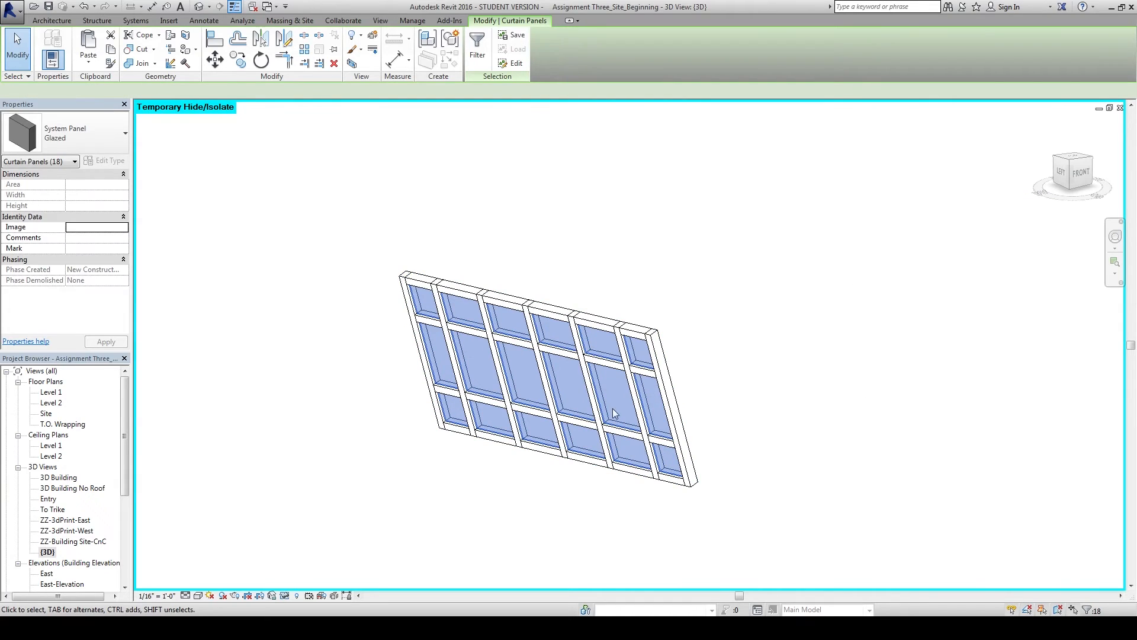
pyautogui.rightClick(613, 141)
pyautogui.moveTo(681, 196)
pyautogui.click(782, 196)
# Export the remaining window frame to the Desktop as an STL file named Windows_West.
pyautogui.keyDown('shift'); pyautogui.moveTo(671, 287); pyautogui.dragTo(535, 245, button='middle'); pyautogui.keyUp('shift')
pyautogui.click(174, 48)
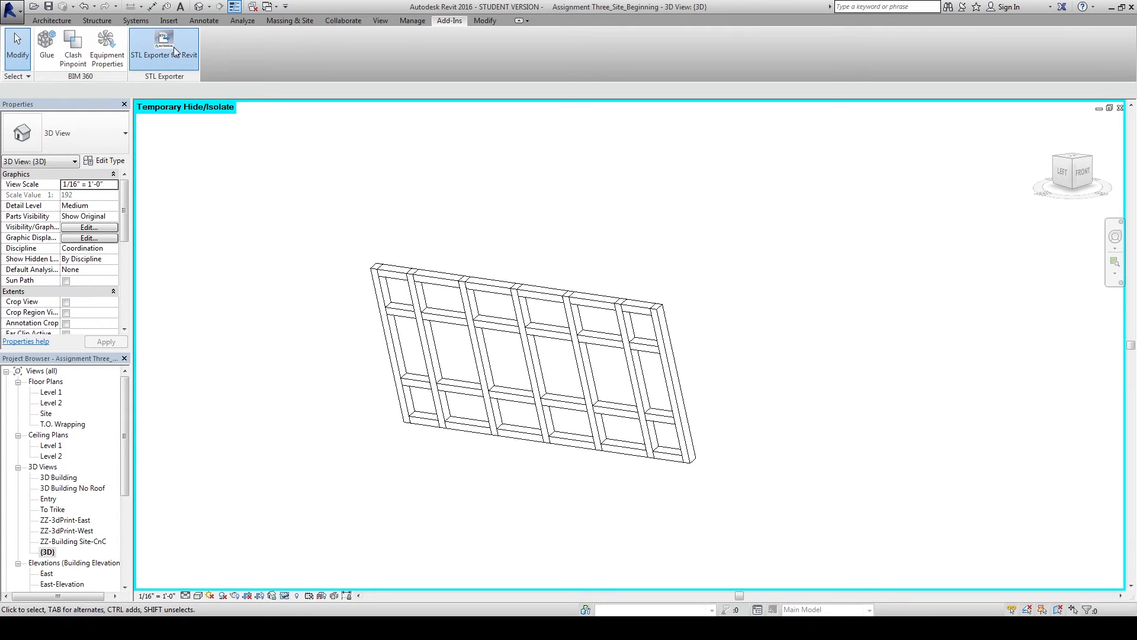
pyautogui.click(599, 425)
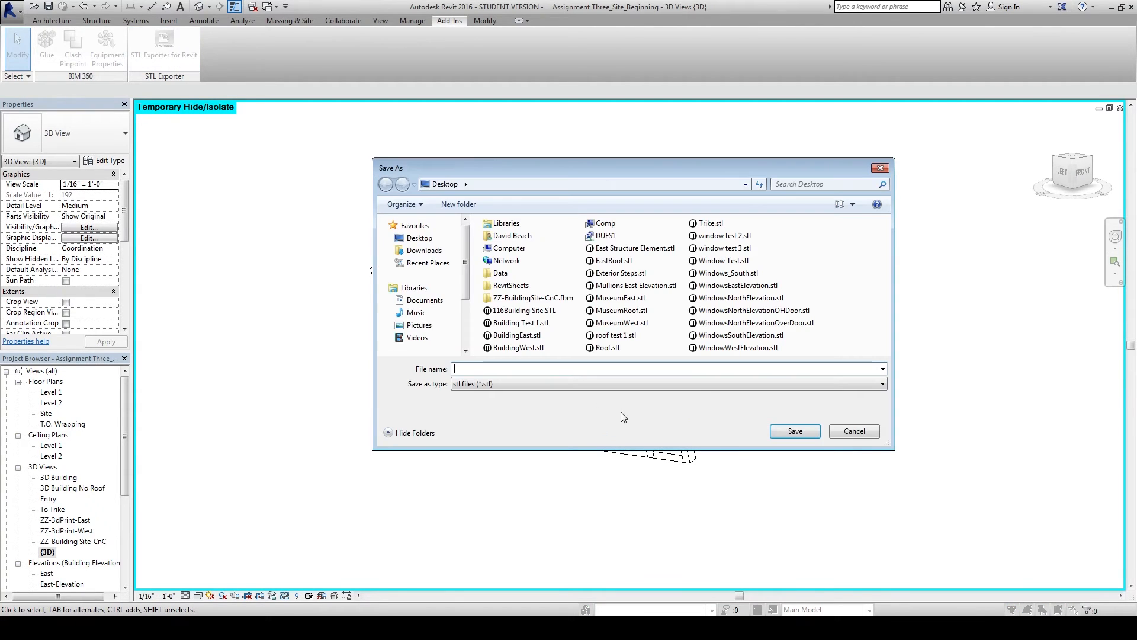
pyautogui.write('Windo')
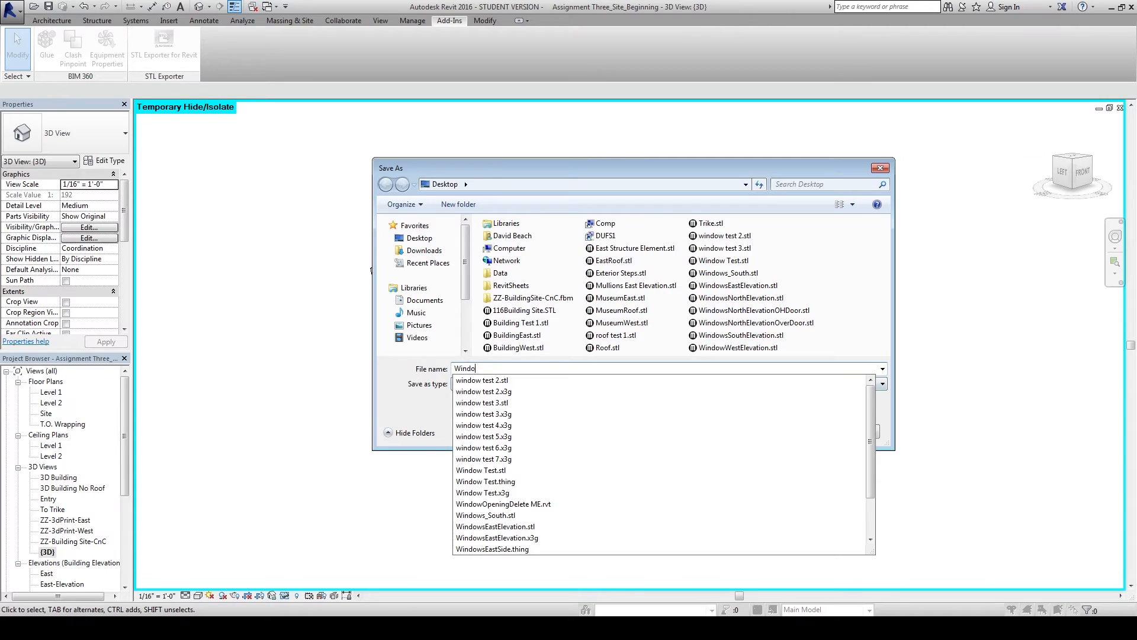
pyautogui.write('ws)')
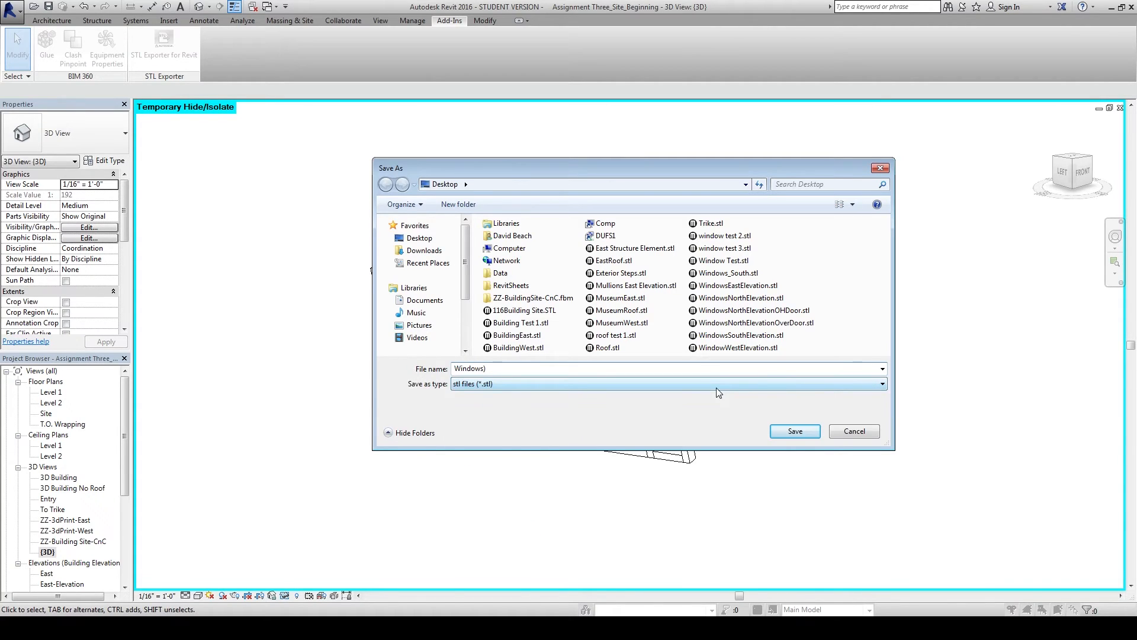
pyautogui.press('BackSpace')
pyautogui.write('_West')
pyautogui.press('Return')
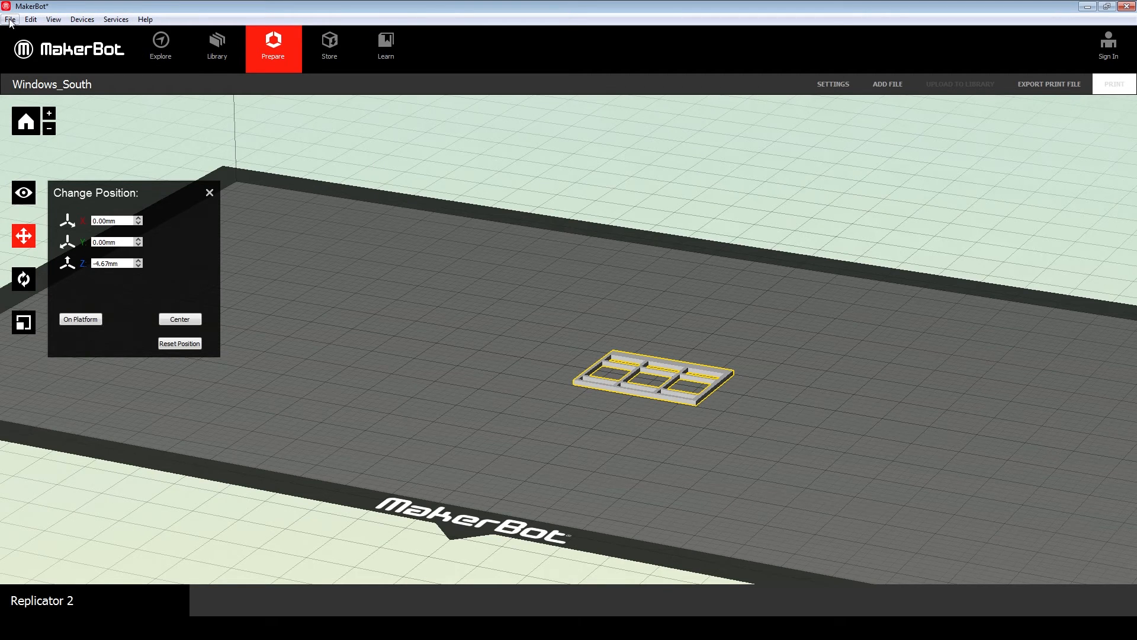
# Switch to MakerBot, add Windows_West.stl to the layout and move it onto the platform.
pyautogui.click(888, 84)
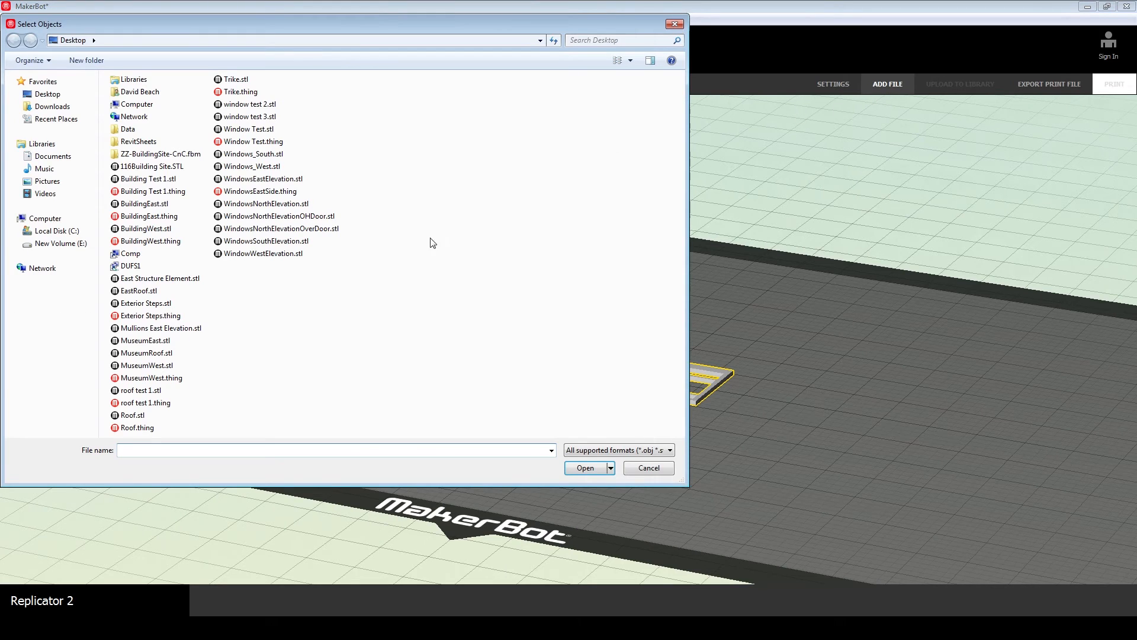
pyautogui.click(276, 168)
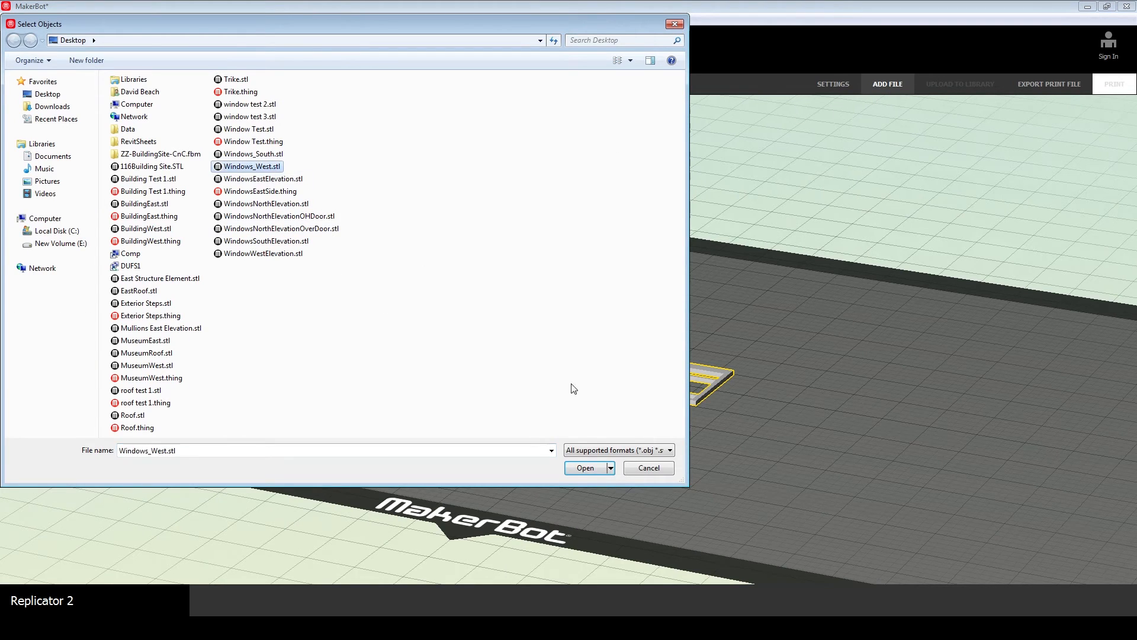
pyautogui.click(584, 469)
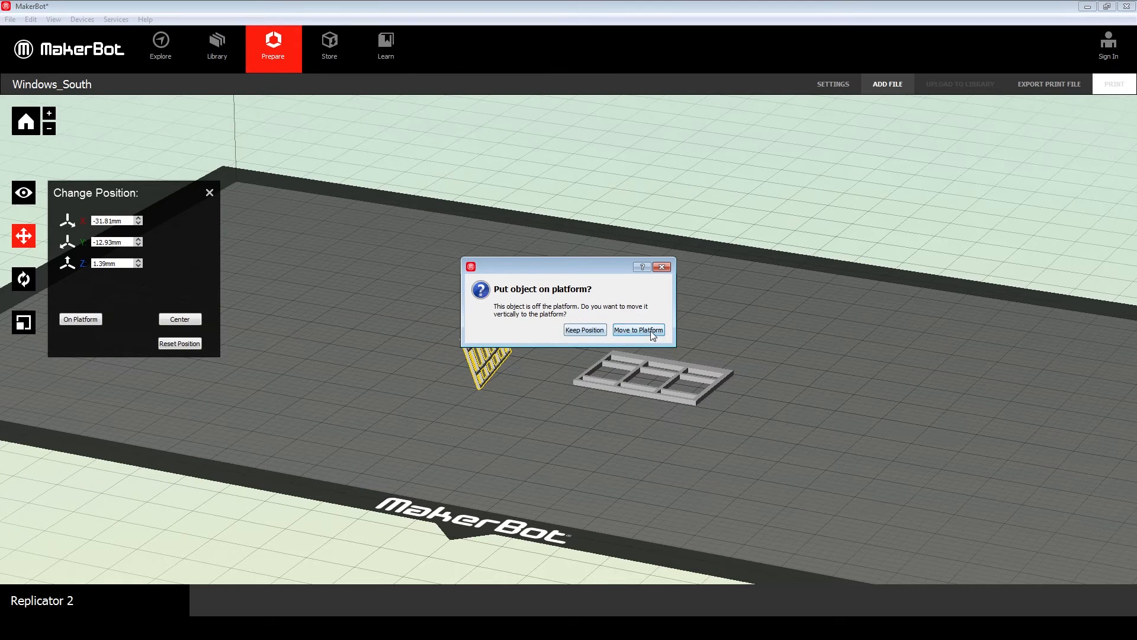
pyautogui.click(584, 330)
# Scale the added west window model uniformly to 158.69%.
pyautogui.click(23, 323)
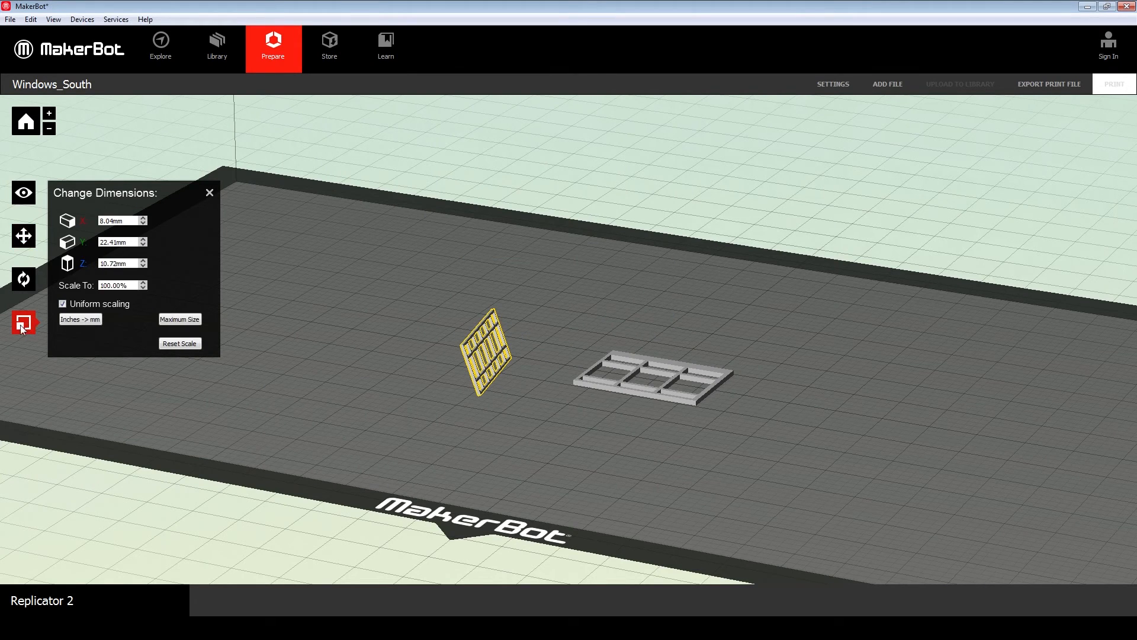
pyautogui.moveTo(134, 286); pyautogui.dragTo(92, 287)
pyautogui.write('158.69')
pyautogui.press('Return')
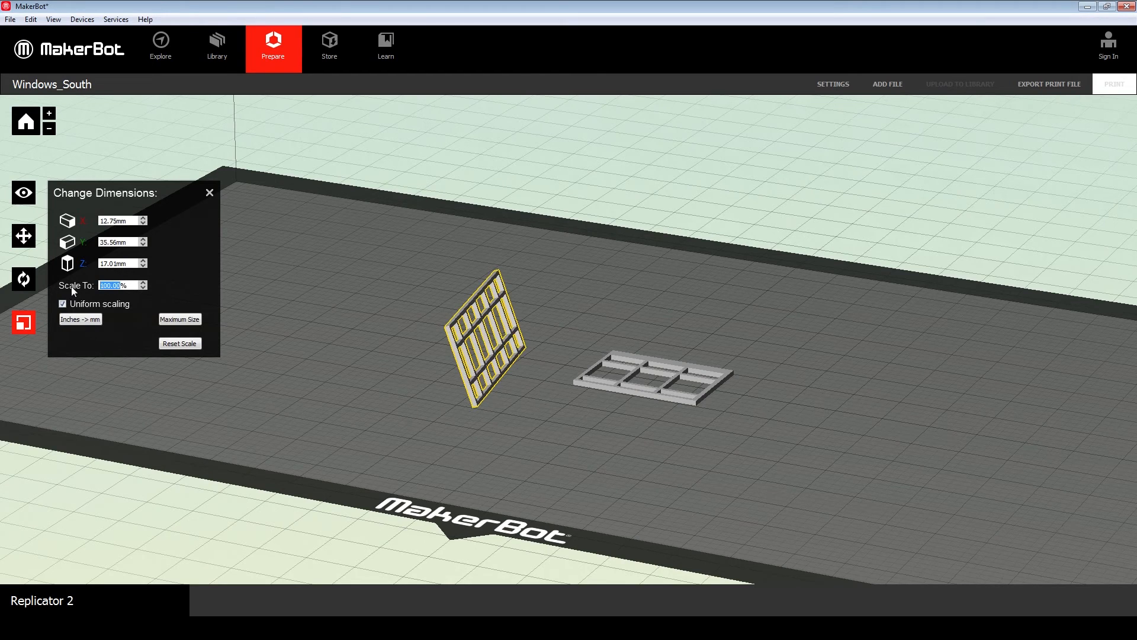
# Rotate the west window model -10° about the Z axis.
pyautogui.click(24, 279)
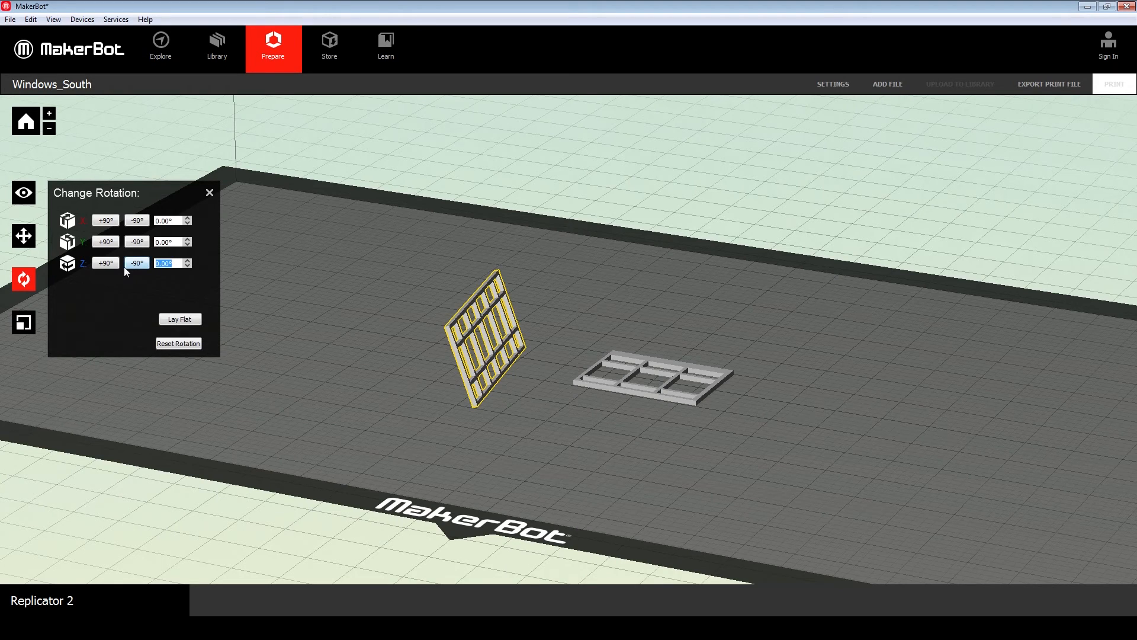
pyautogui.write('-10')
pyautogui.press('Return')
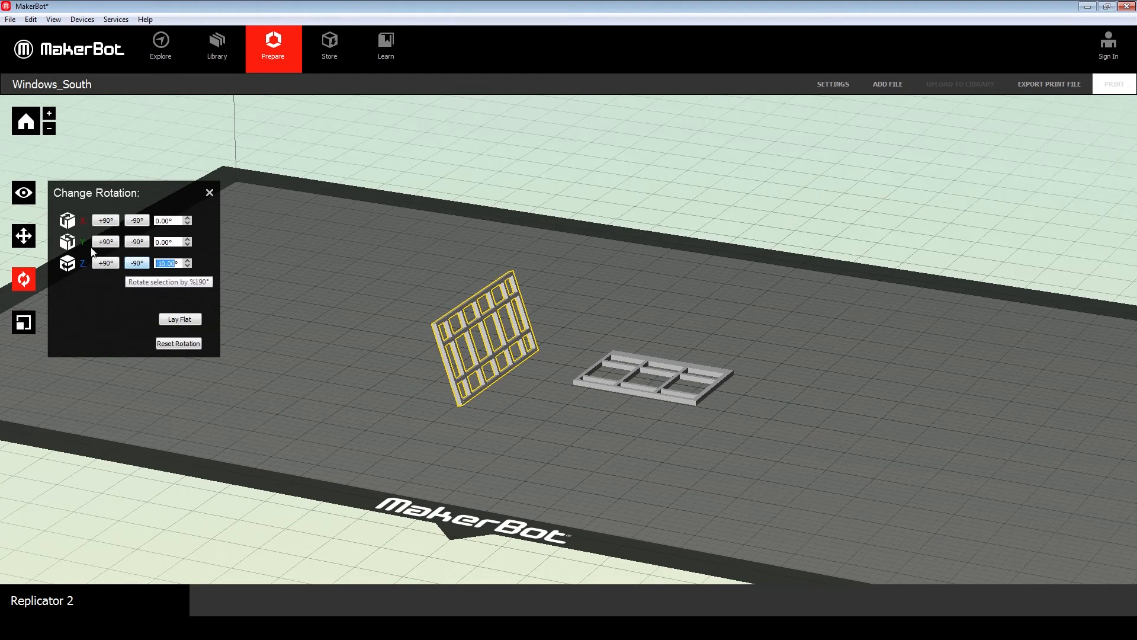
pyautogui.click(180, 320)
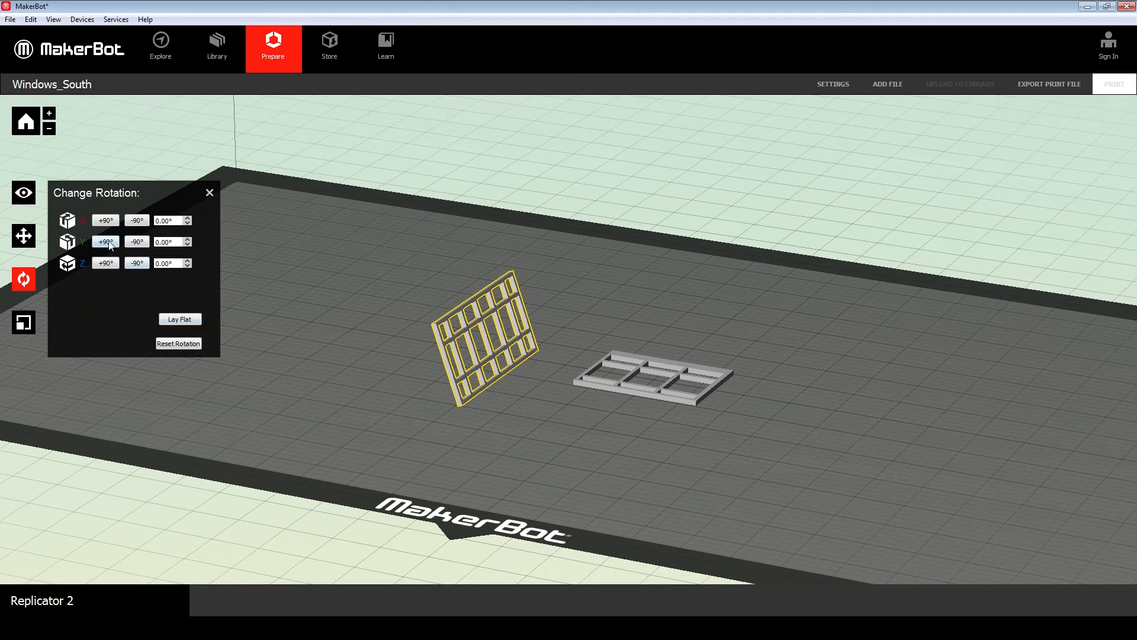
# Tilt the west window model about the Y axis in small increments and lay it flat on the platform.
pyautogui.click(188, 240)
pyautogui.click(189, 245)
pyautogui.click(189, 245)
pyautogui.click(189, 245)
pyautogui.click(189, 245)
pyautogui.click(188, 245)
pyautogui.click(189, 245)
pyautogui.click(188, 245)
pyautogui.click(188, 245)
pyautogui.click(188, 245)
pyautogui.click(189, 245)
pyautogui.click(188, 245)
pyautogui.click(188, 245)
pyautogui.click(188, 245)
pyautogui.click(188, 245)
pyautogui.click(187, 245)
pyautogui.click(188, 245)
pyautogui.click(188, 245)
pyautogui.click(188, 245)
pyautogui.click(188, 246)
pyautogui.click(187, 246)
pyautogui.click(188, 245)
pyautogui.click(187, 245)
pyautogui.click(187, 245)
pyautogui.click(187, 246)
pyautogui.click(187, 245)
pyautogui.click(187, 245)
pyautogui.click(187, 245)
pyautogui.click(187, 245)
pyautogui.moveTo(231, 273); pyautogui.dragTo(351, 361)
pyautogui.click(184, 321)
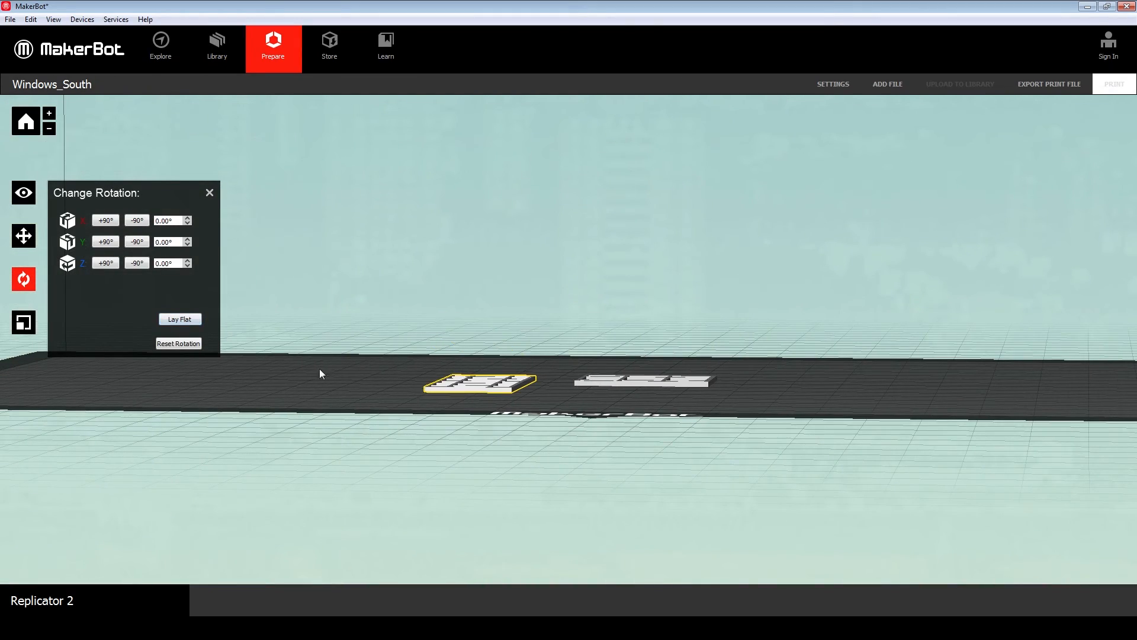
pyautogui.moveTo(320, 373); pyautogui.dragTo(396, 395)
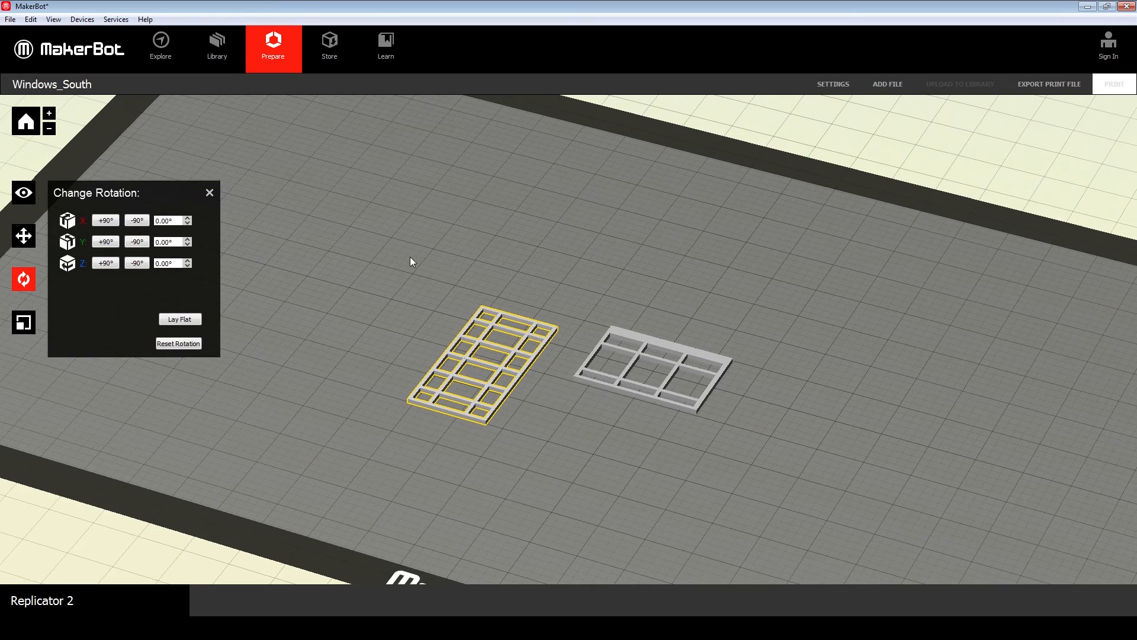
# Centre the west window model and auto-layout all models so the two windows lie apart on the build plate.
pyautogui.press('m')
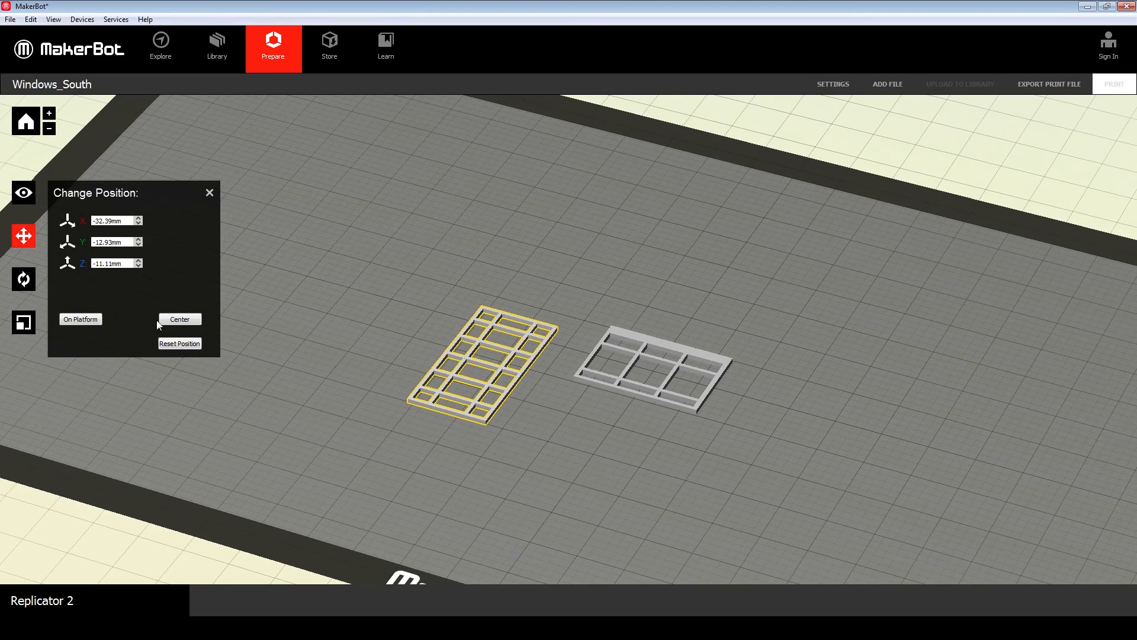
pyautogui.click(188, 323)
pyautogui.moveTo(436, 394)
pyautogui.mouseDown()
pyautogui.moveTo(448, 407)
pyautogui.moveTo(429, 395)
pyautogui.mouseUp()
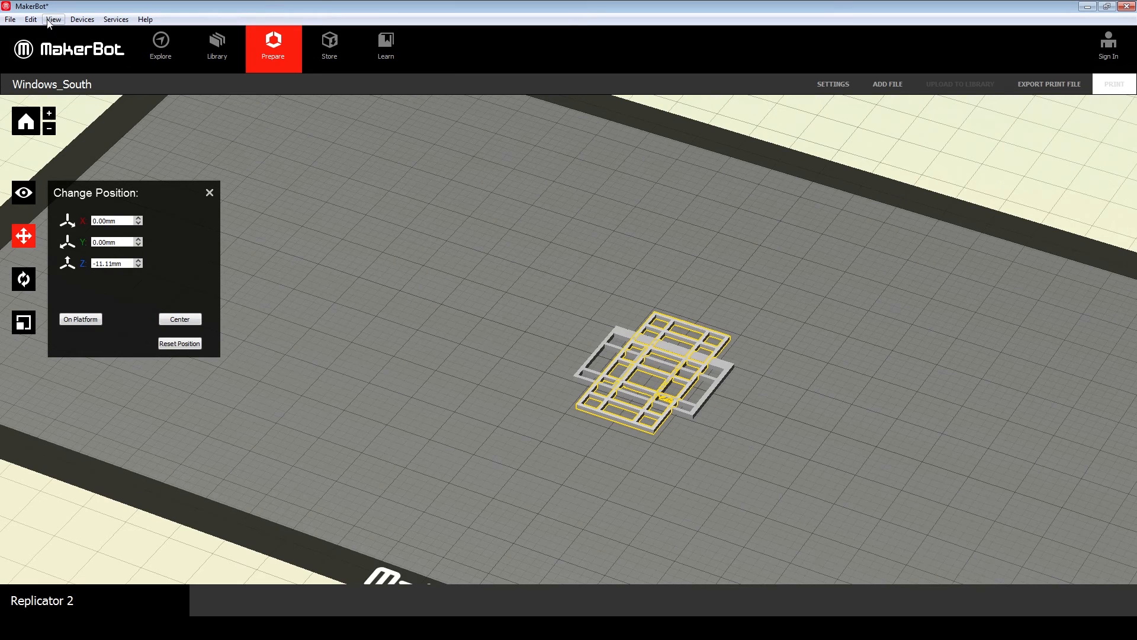
pyautogui.click(31, 19)
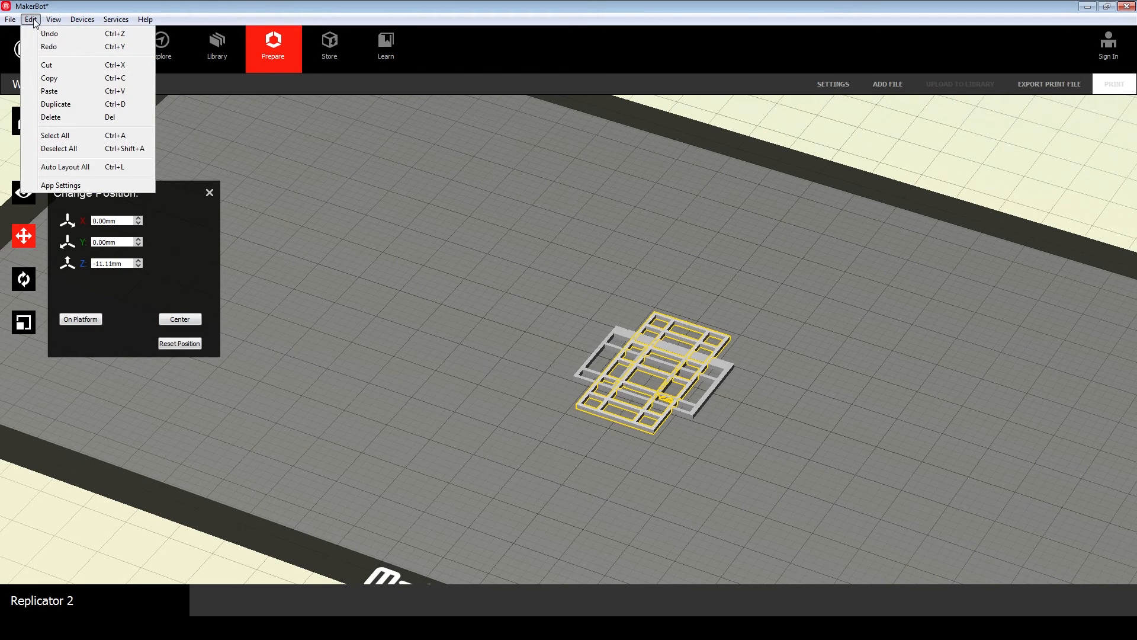
pyautogui.click(85, 167)
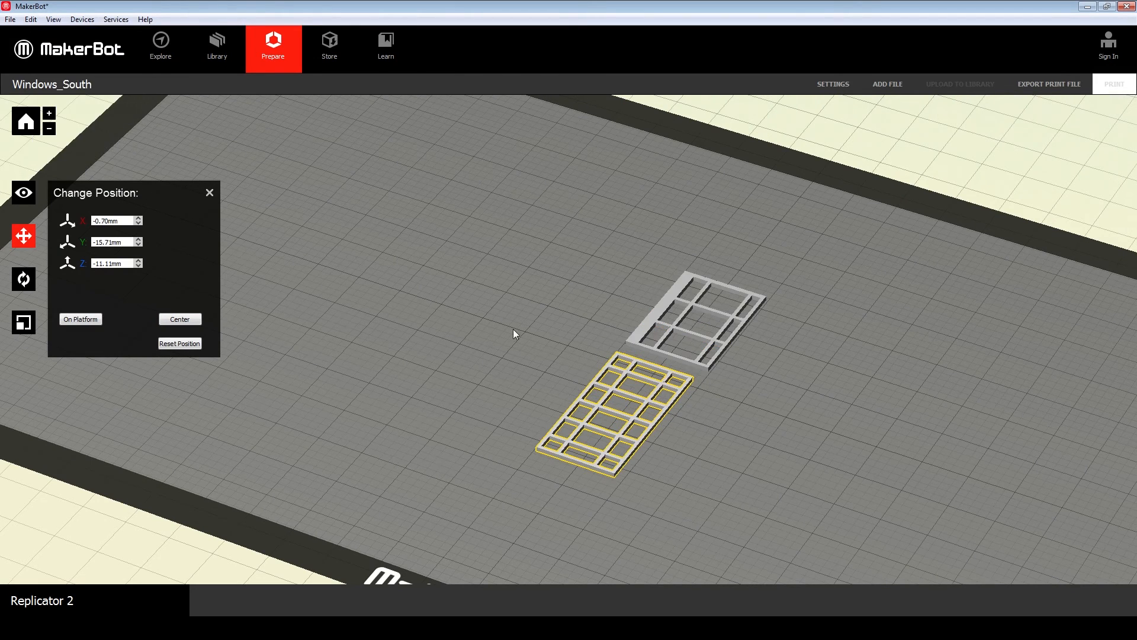
# Prepare the two-window layout for print-file export, check its print time and filament estimate, and cancel the export.
pyautogui.moveTo(717, 439); pyautogui.dragTo(844, 367)
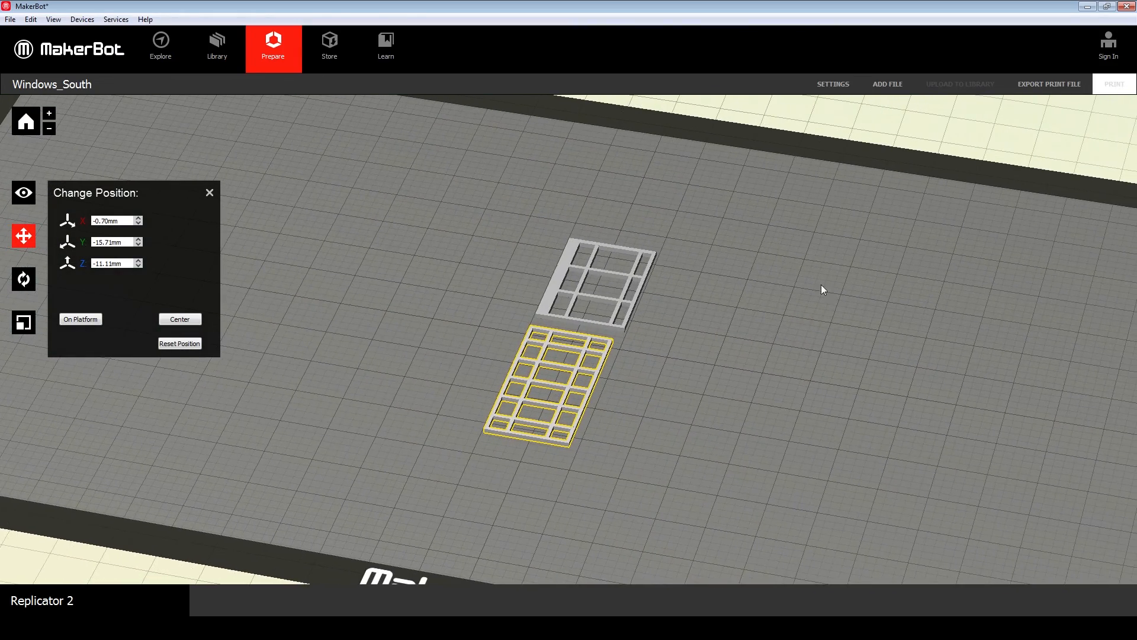
pyautogui.moveTo(344, 253); pyautogui.dragTo(318, 260, button='middle')
pyautogui.scroll(3, 392, 300)
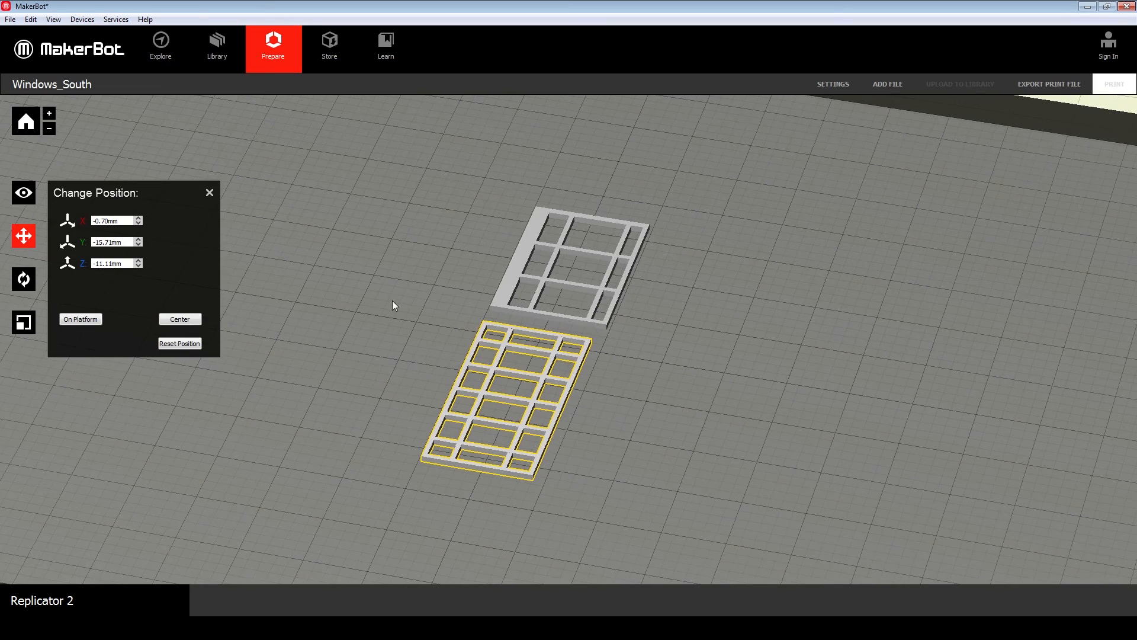
pyautogui.click(1049, 83)
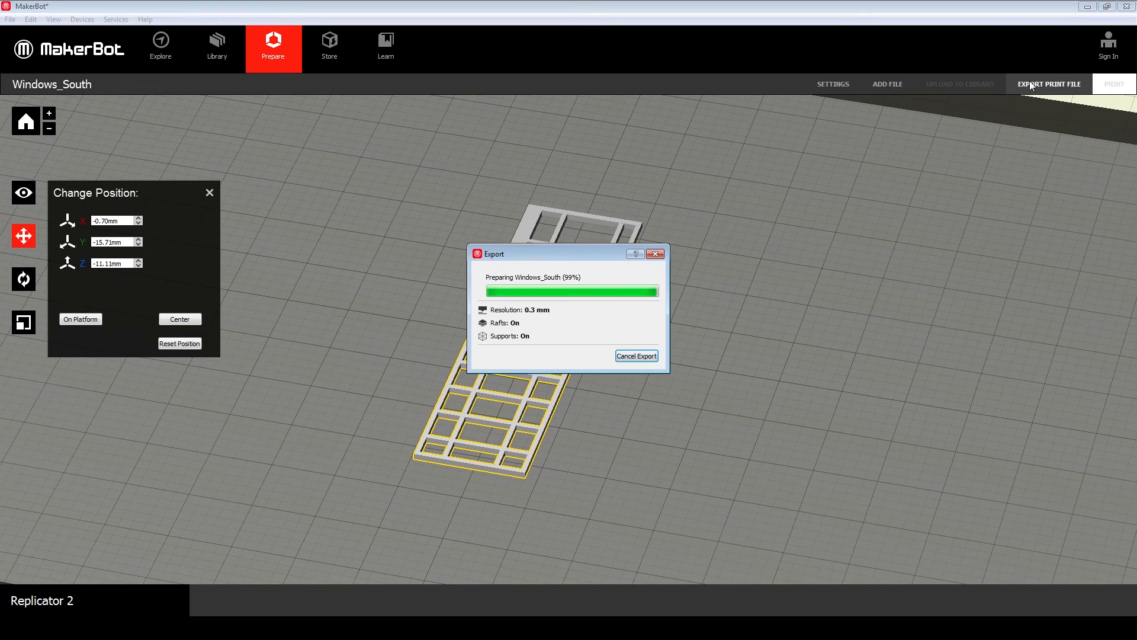
pyautogui.moveTo(565, 257); pyautogui.dragTo(775, 197)
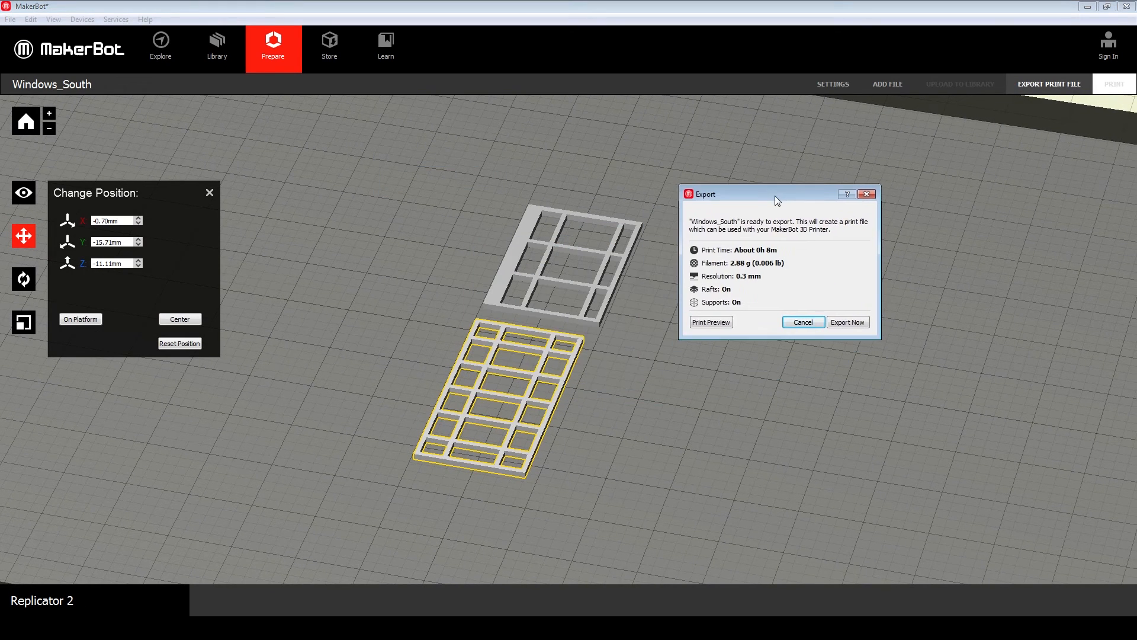
pyautogui.click(806, 325)
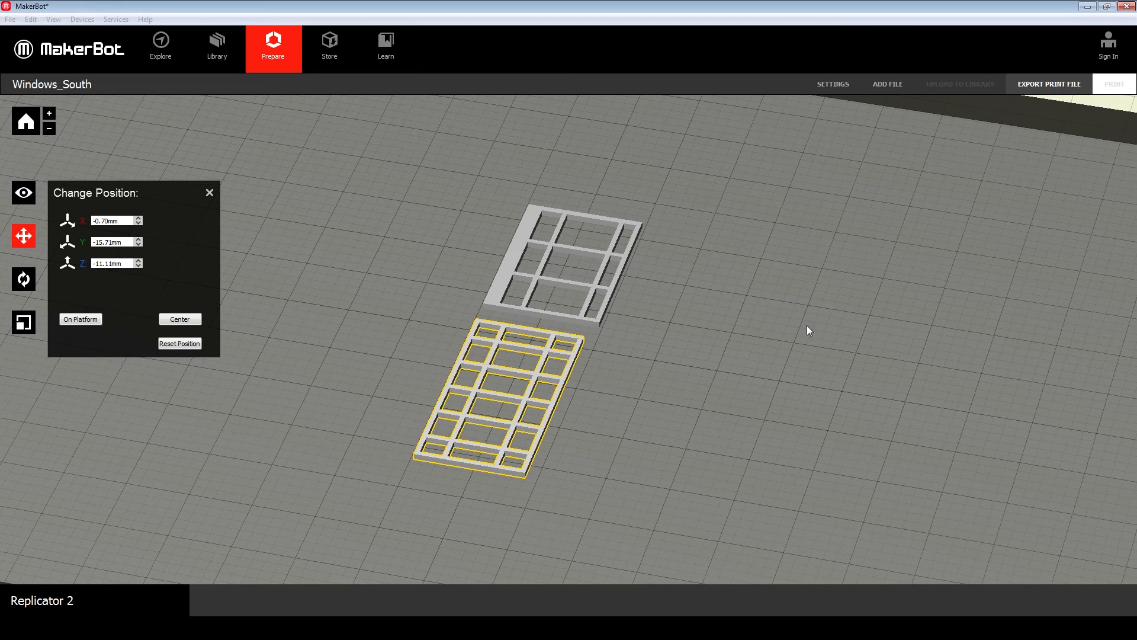
# Turn off raft and support in the Low quality print settings.
pyautogui.click(838, 84)
pyautogui.moveTo(536, 249); pyautogui.dragTo(772, 130)
pyautogui.click(760, 187)
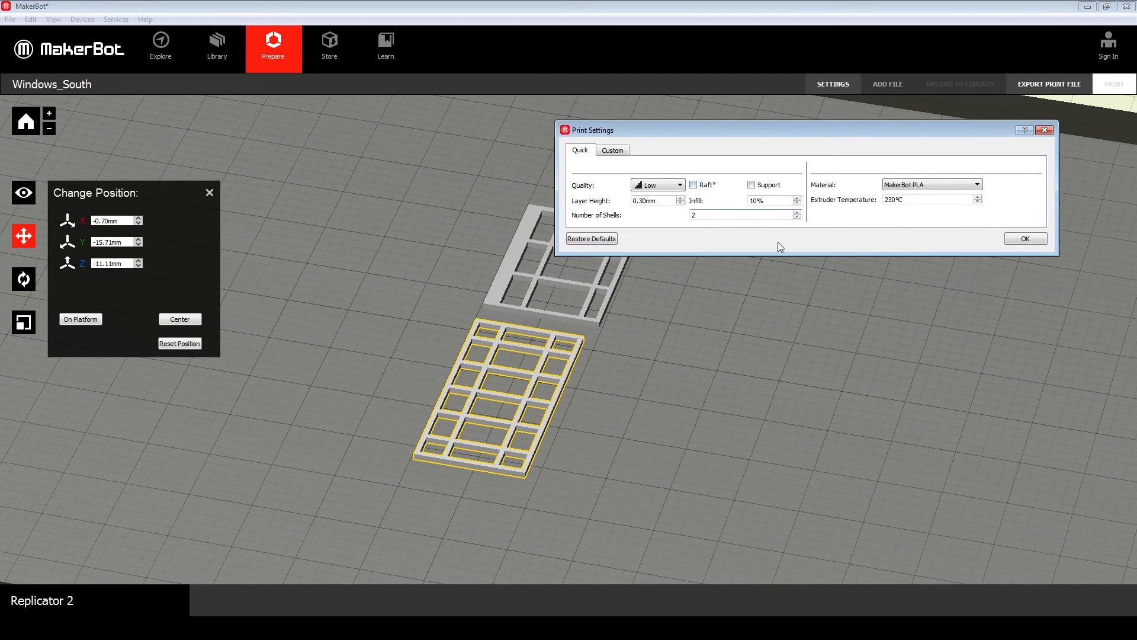
pyautogui.moveTo(692, 132)
pyautogui.mouseDown()
pyautogui.moveTo(722, 149)
pyautogui.moveTo(709, 139)
pyautogui.mouseUp()
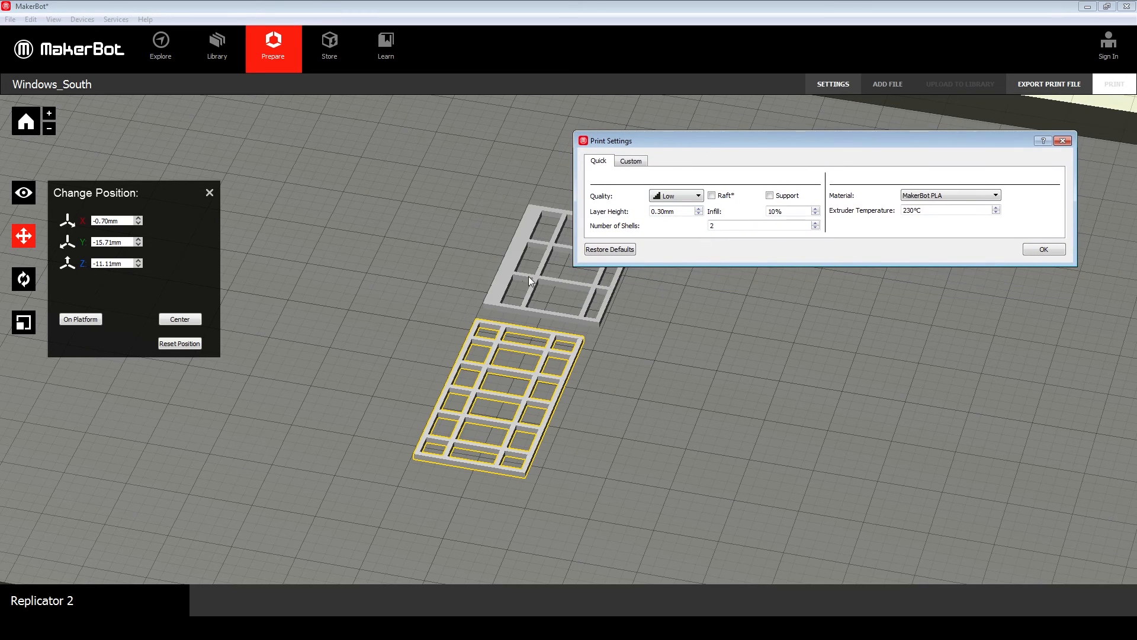
pyautogui.moveTo(662, 141); pyautogui.dragTo(620, 151)
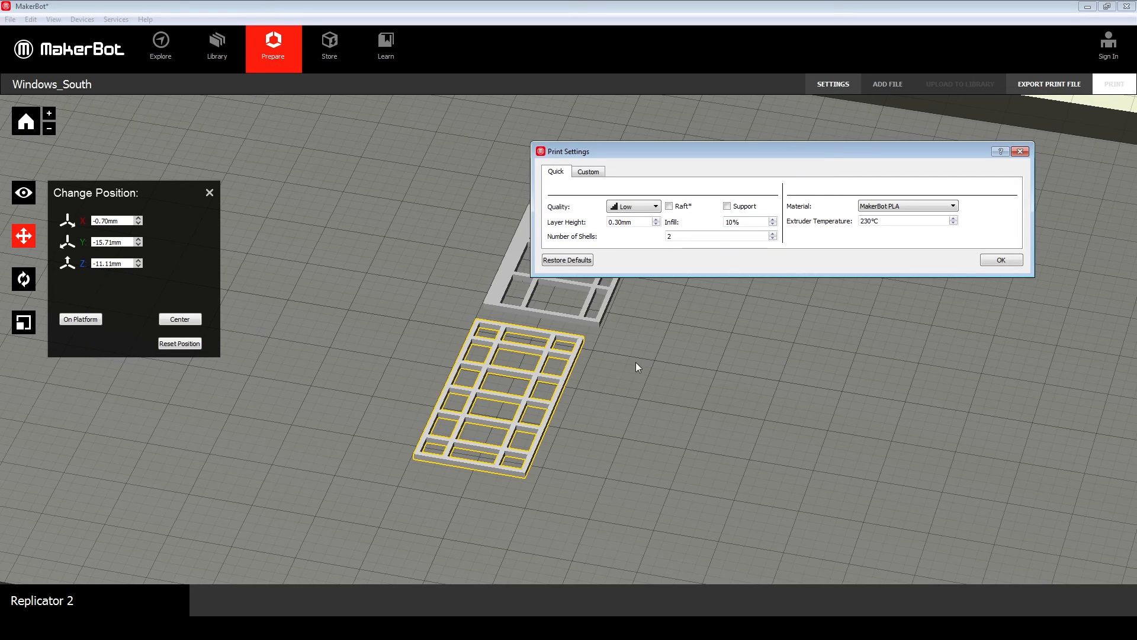
pyautogui.moveTo(737, 156); pyautogui.dragTo(794, 293)
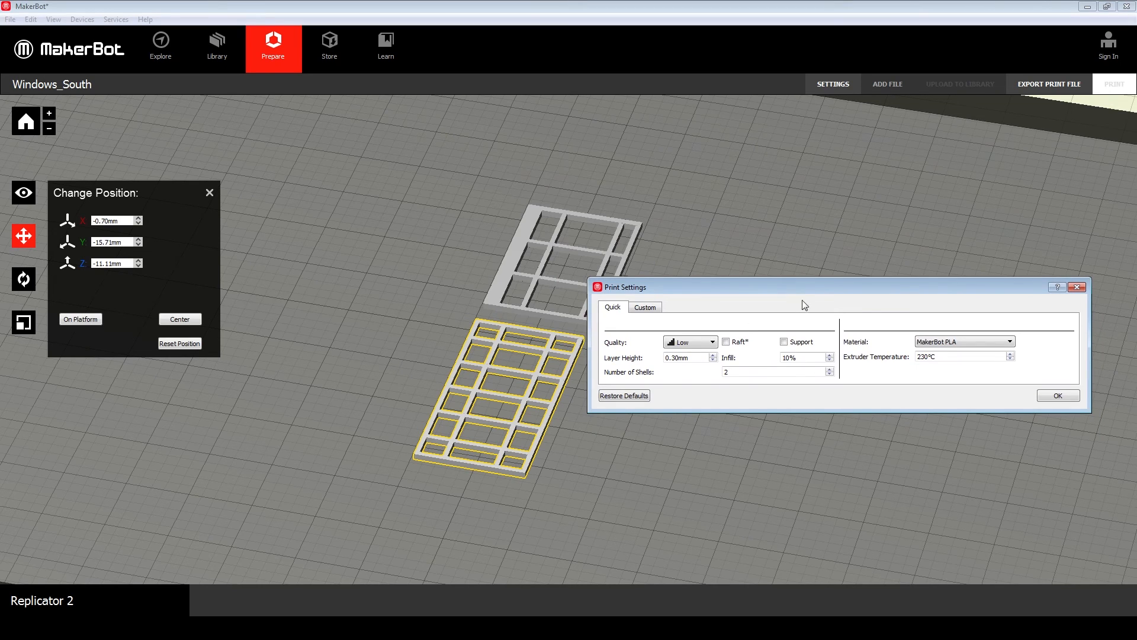
# Set the print quality to Standard with raft and support enabled, and accept the print settings.
pyautogui.click(693, 342)
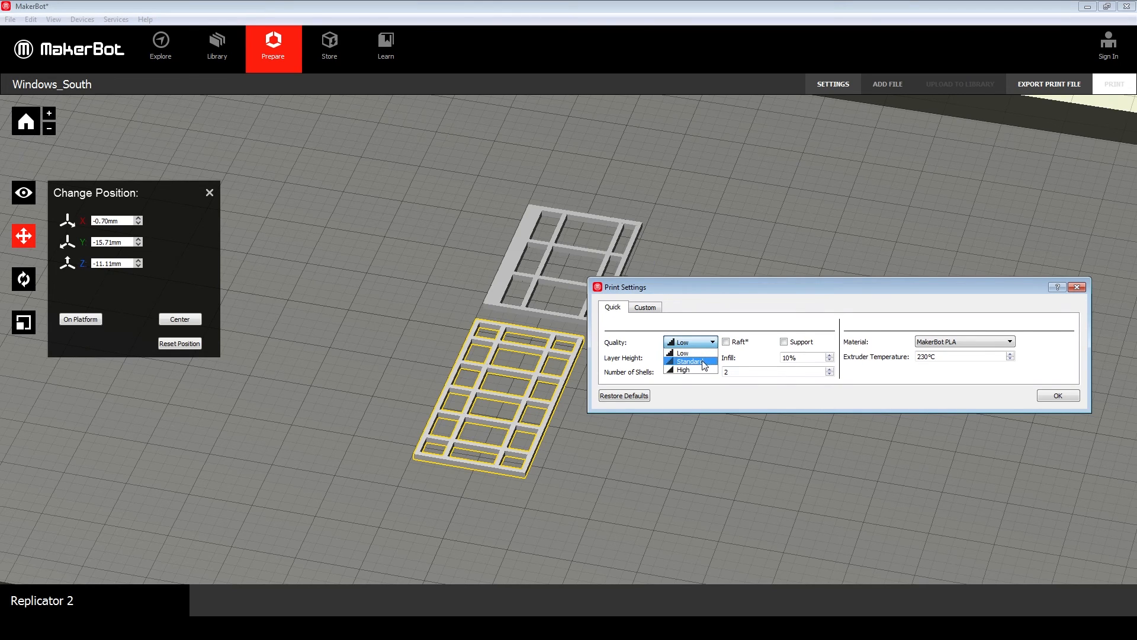
pyautogui.click(691, 361)
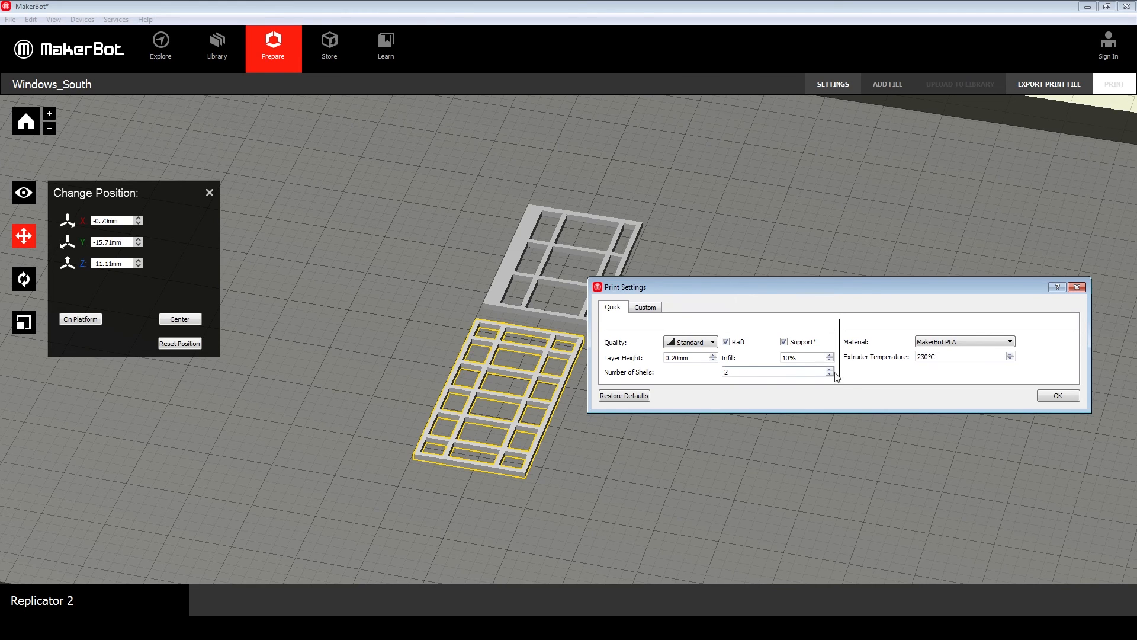
pyautogui.click(1058, 397)
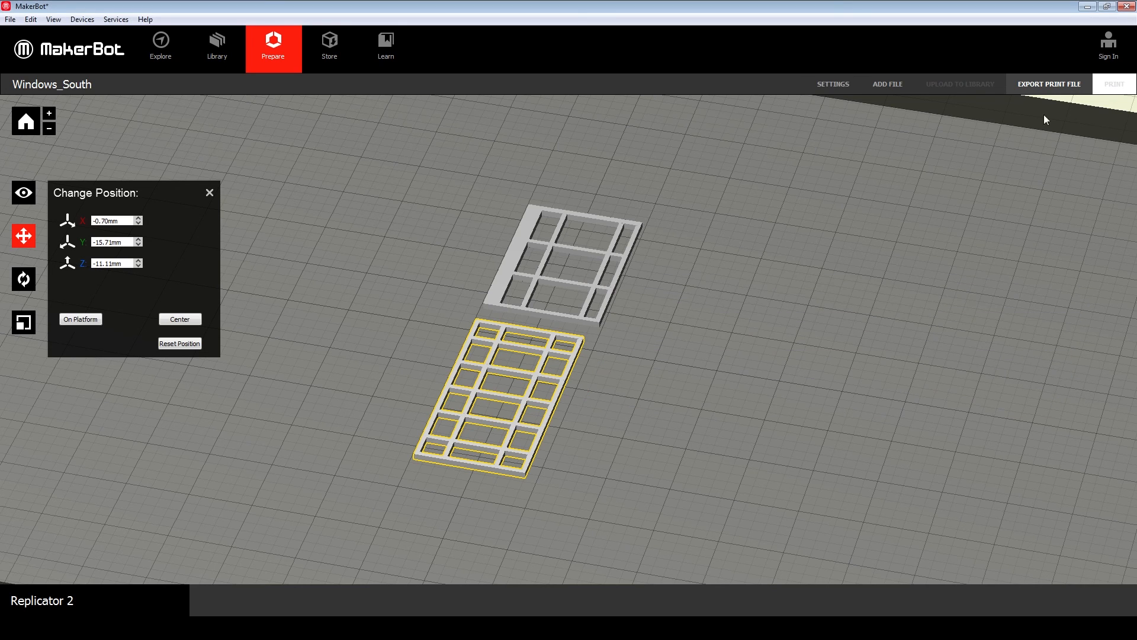
# Prepare the two-window print file for export with the Standard settings and review the print time and filament estimate.
pyautogui.click(1050, 87)
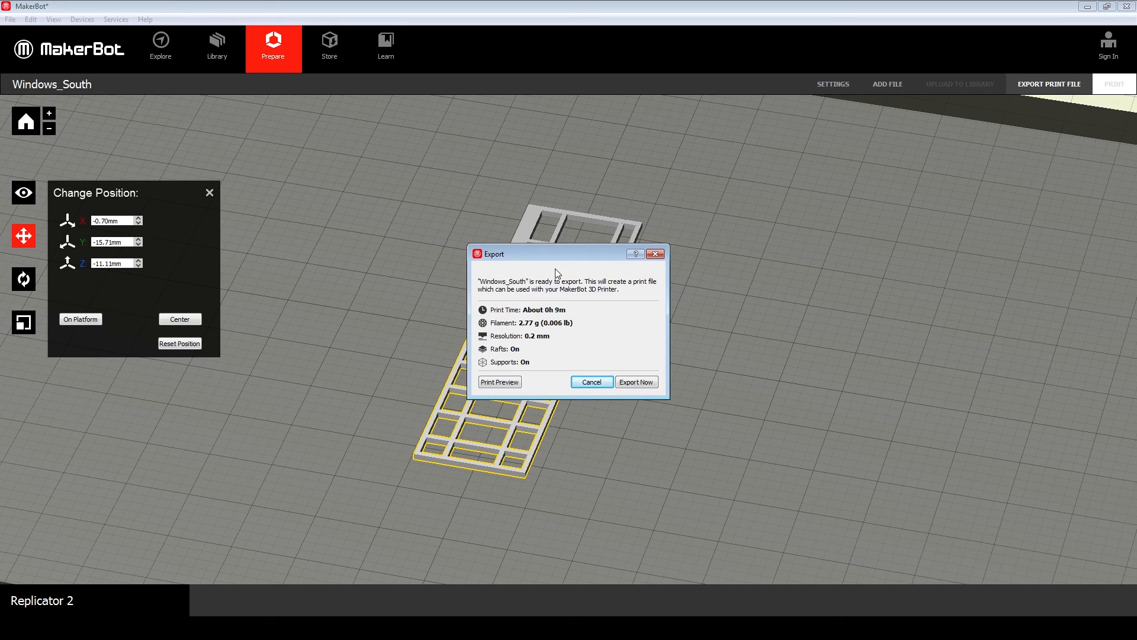
pyautogui.moveTo(563, 256); pyautogui.dragTo(788, 239)
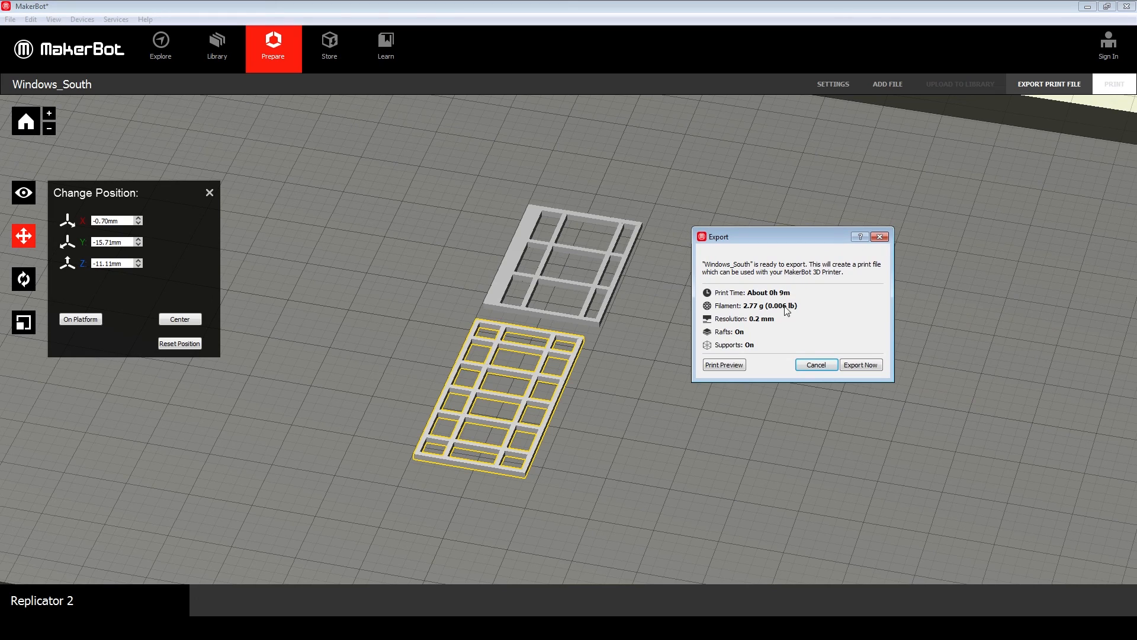